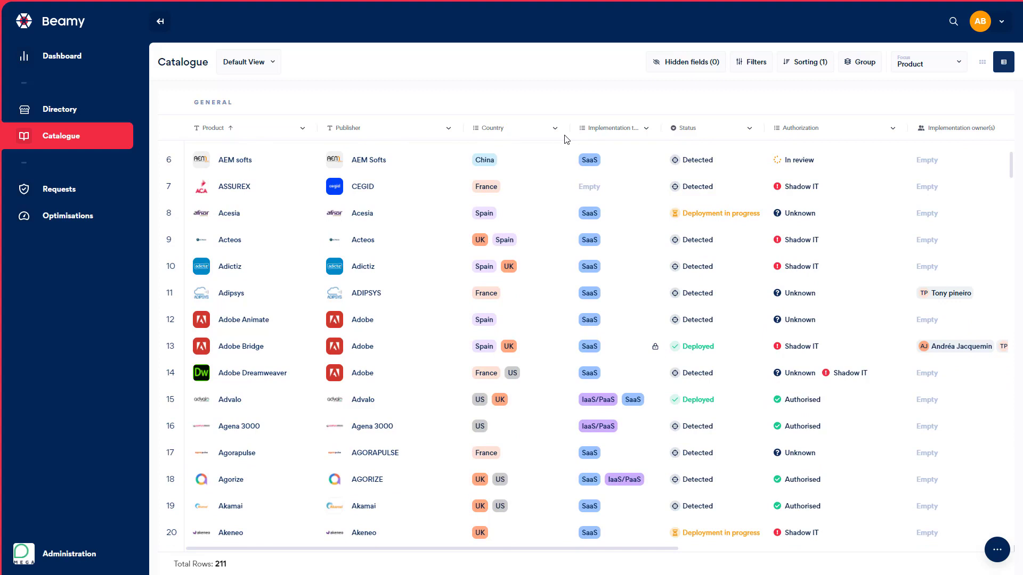
# - Examine the catalogue's columns from product and country through business capability, cost center, department and first collaboration
pyautogui.hscroll(5, 567, 139)
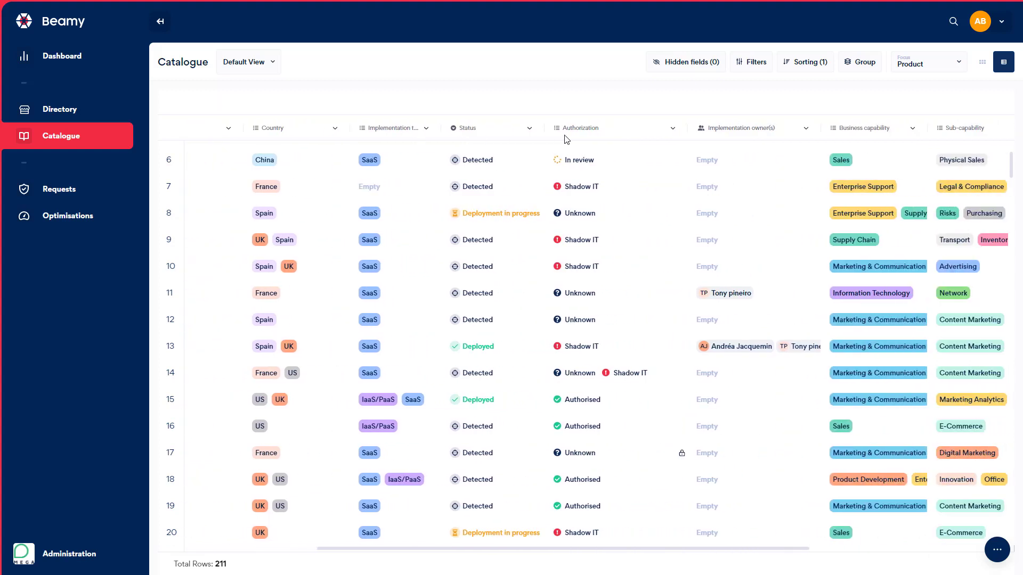
pyautogui.hscroll(4, 566, 139)
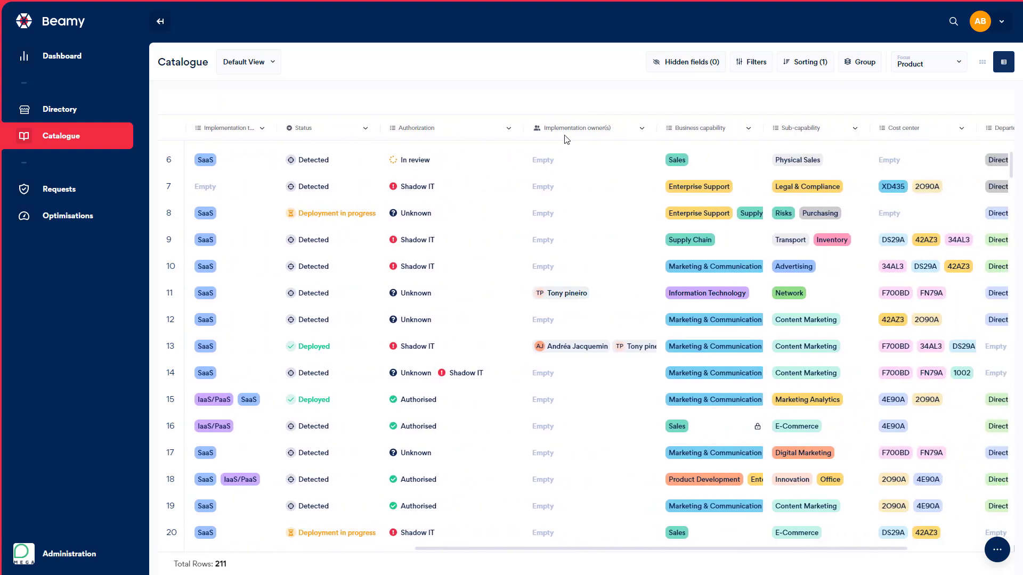
pyautogui.hscroll(2, 566, 139)
pyautogui.hscroll(3, 566, 139)
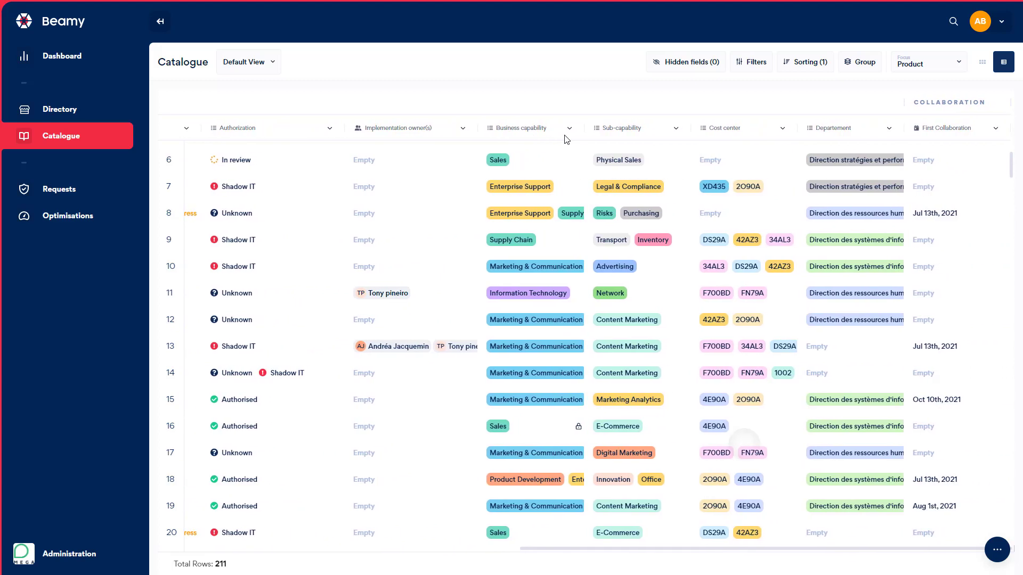
pyautogui.hscroll(-6, 566, 139)
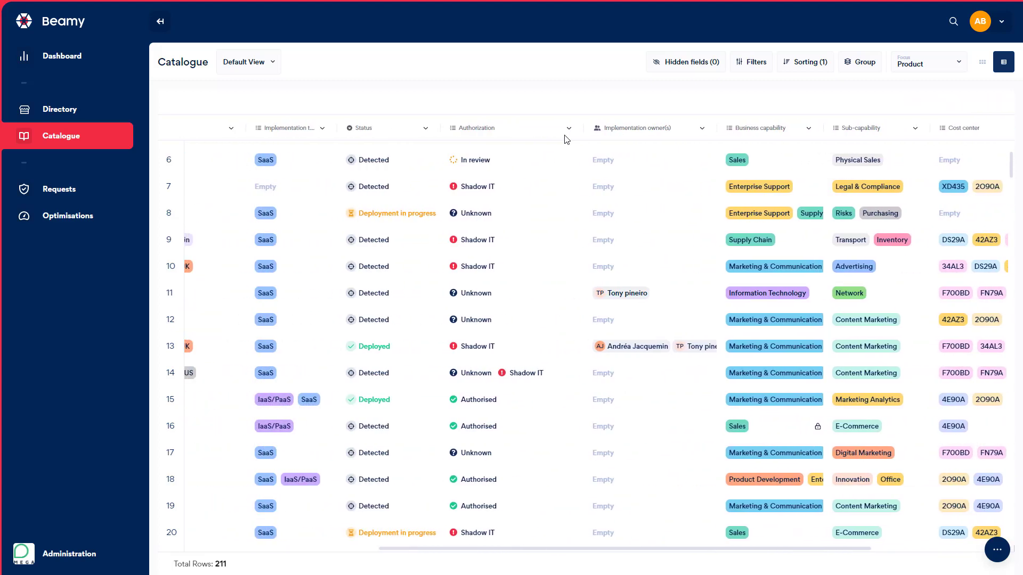
pyautogui.hscroll(-5, 566, 139)
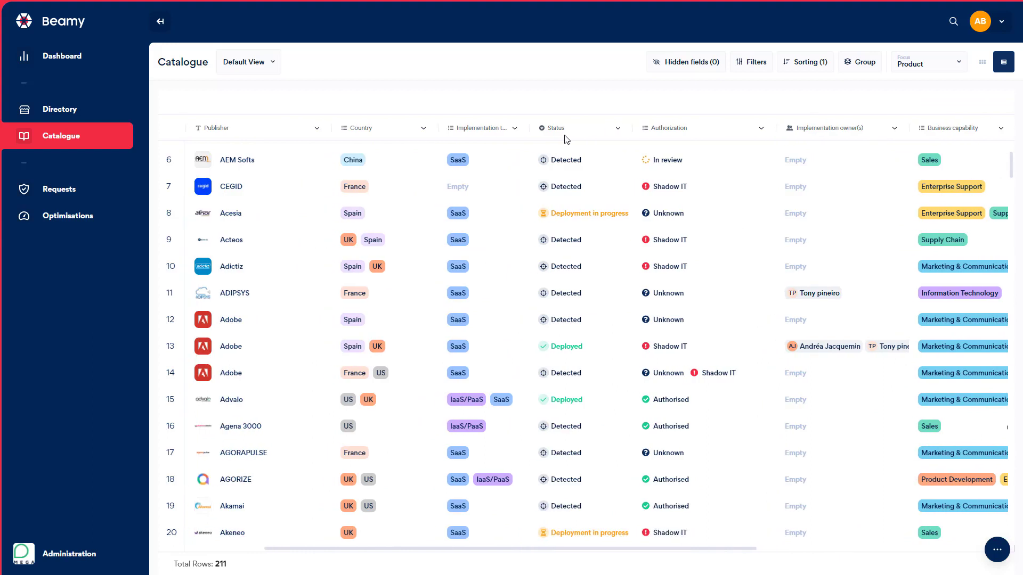
pyautogui.hscroll(-3, 567, 139)
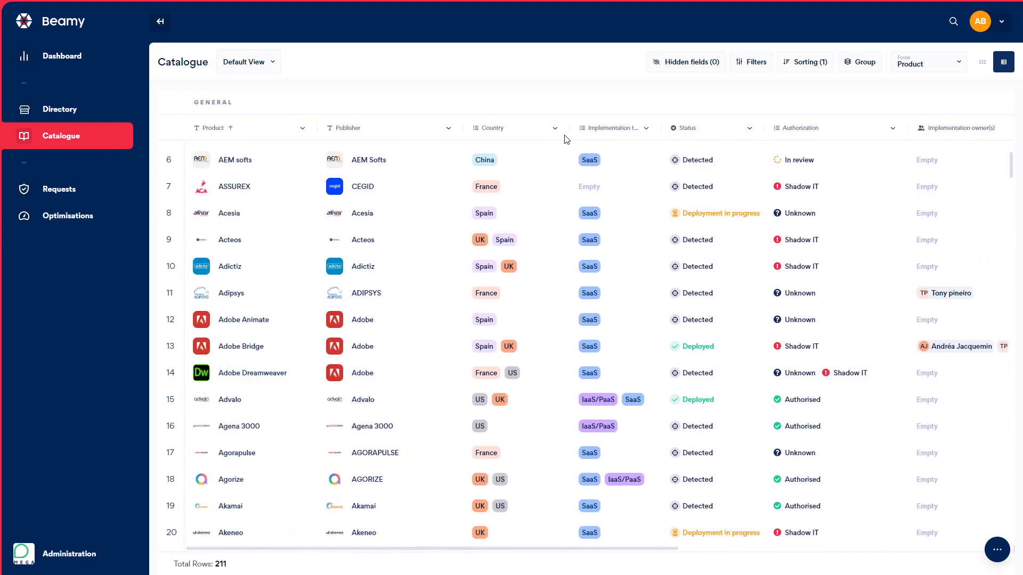
# - Find Canva in the catalogue's product list and open its product page
pyautogui.scroll(-5, 566, 139)
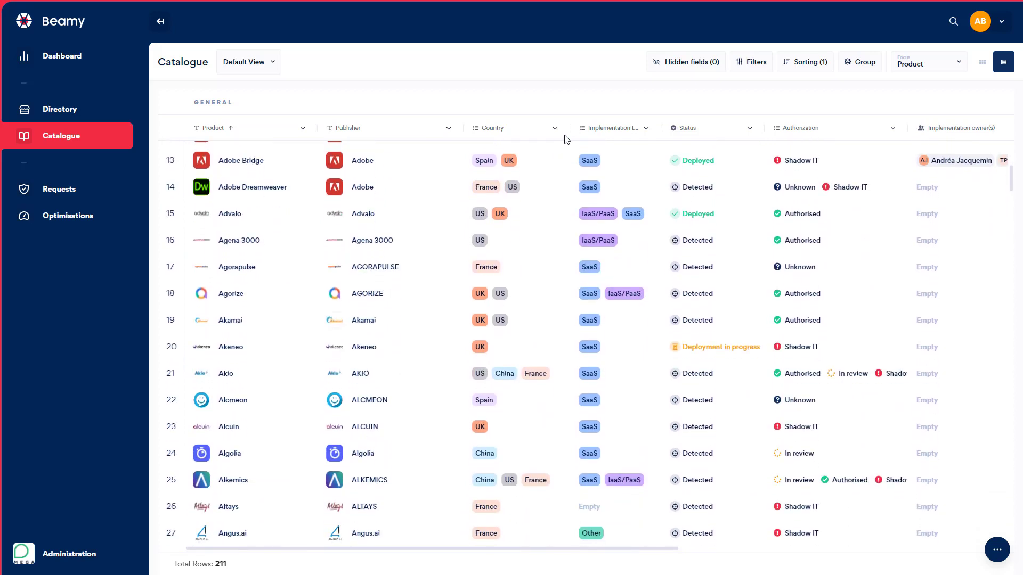
pyautogui.scroll(-5, 566, 139)
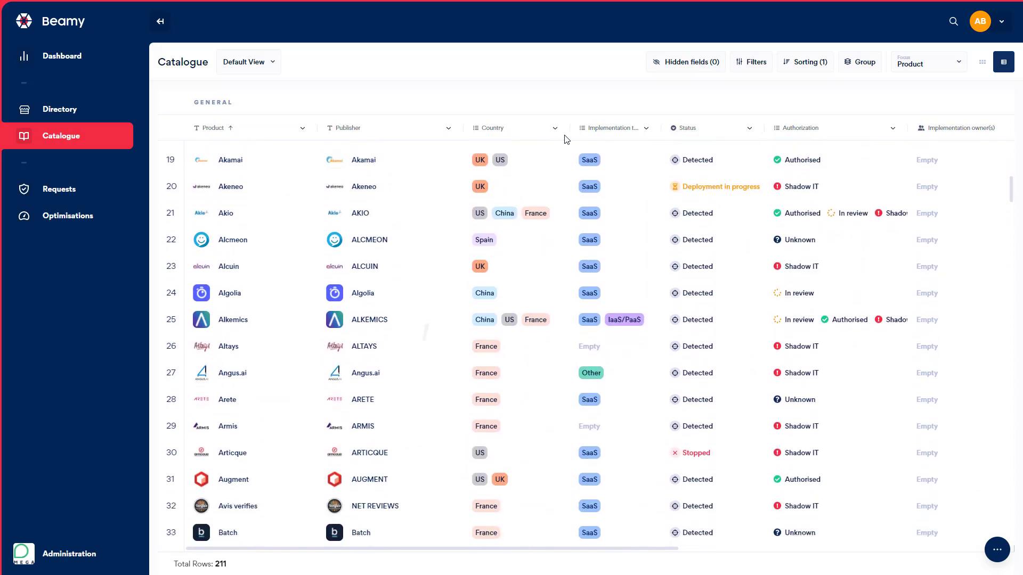
pyautogui.scroll(-5, 566, 139)
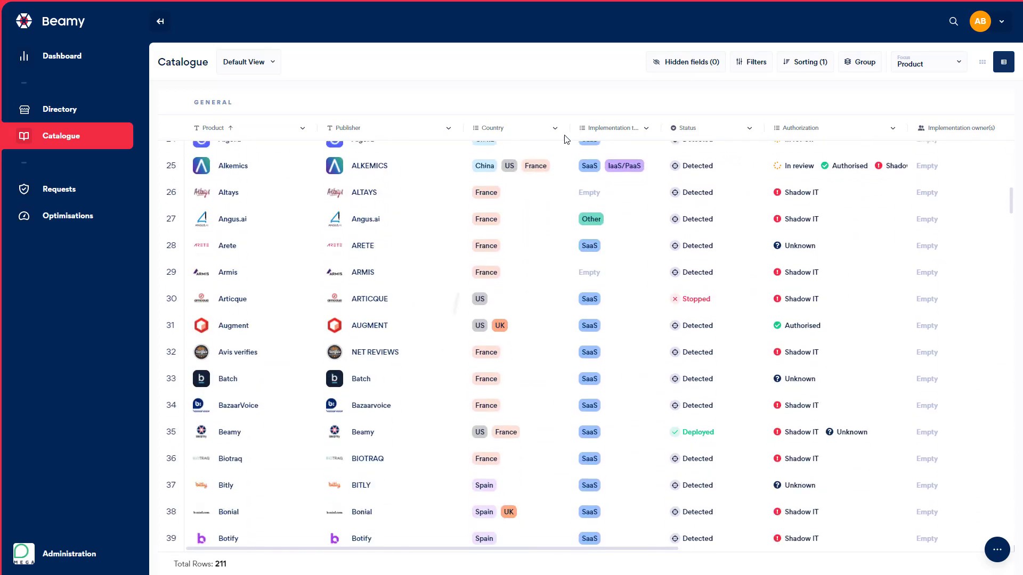
pyautogui.scroll(-3, 566, 139)
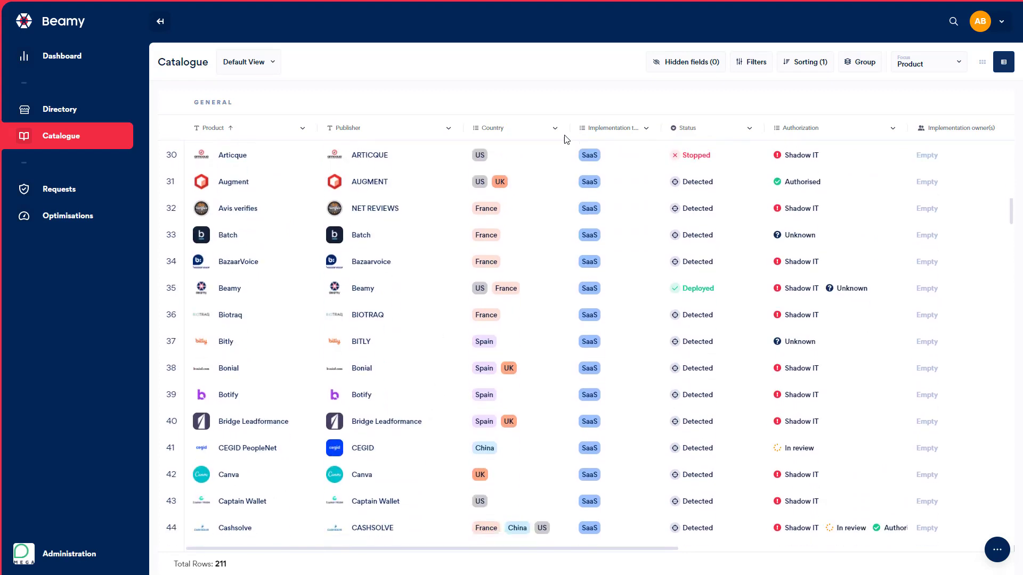
pyautogui.scroll(-2, 566, 139)
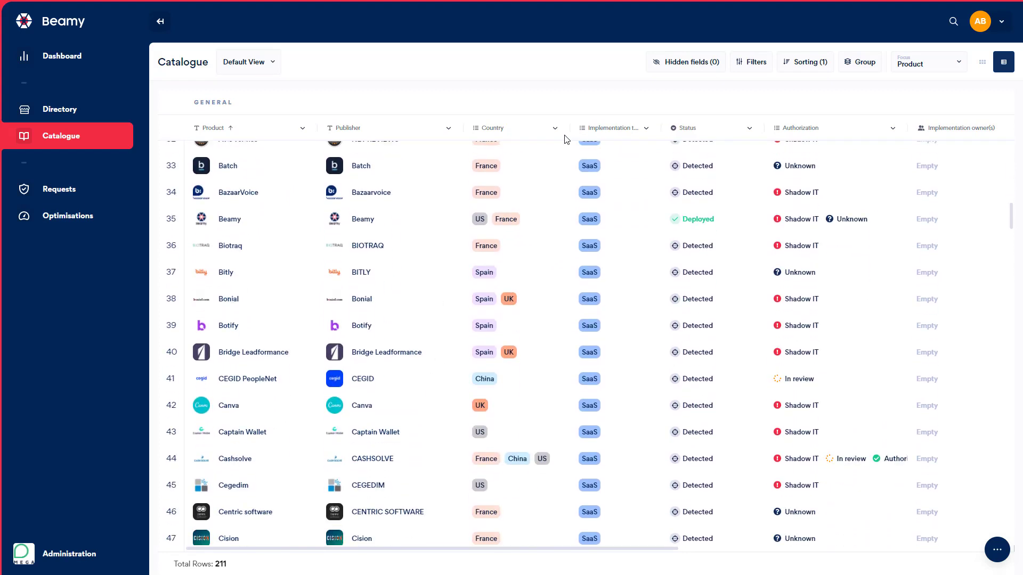
pyautogui.scroll(-2, 566, 139)
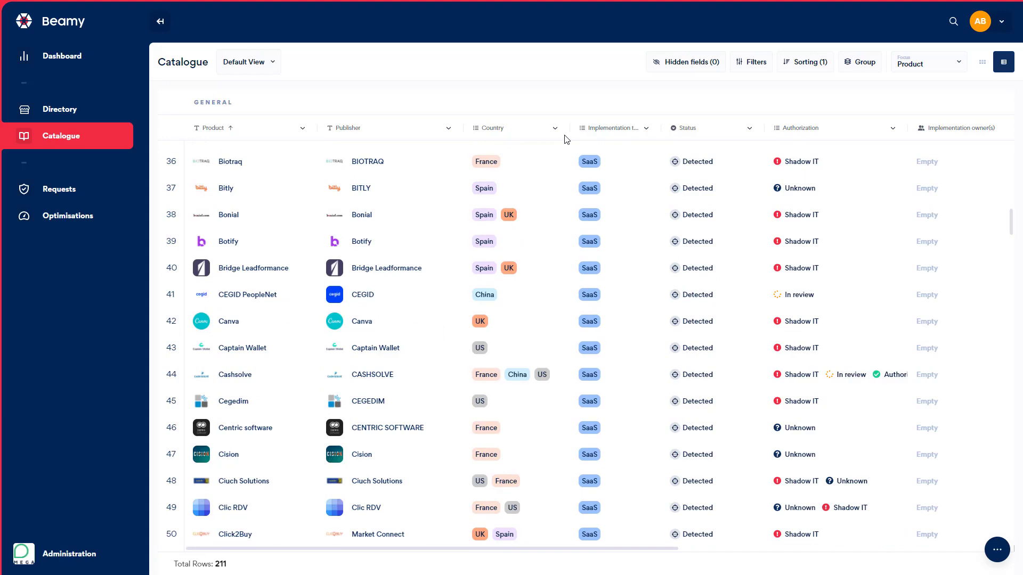
pyautogui.press('Return')
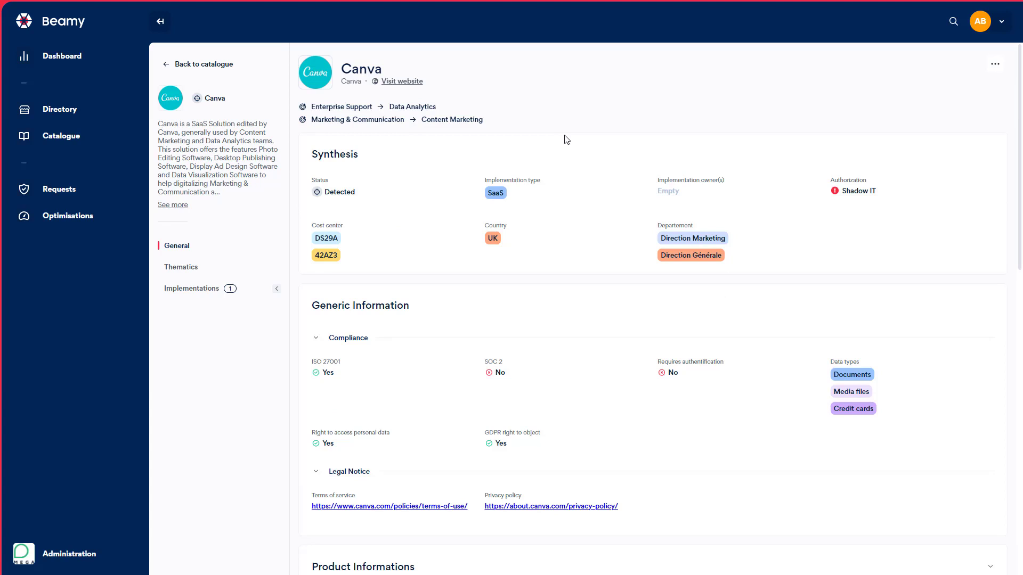
# - Review Canva's compliance and legal information, product information and implementation details
pyautogui.scroll(-2, 566, 140)
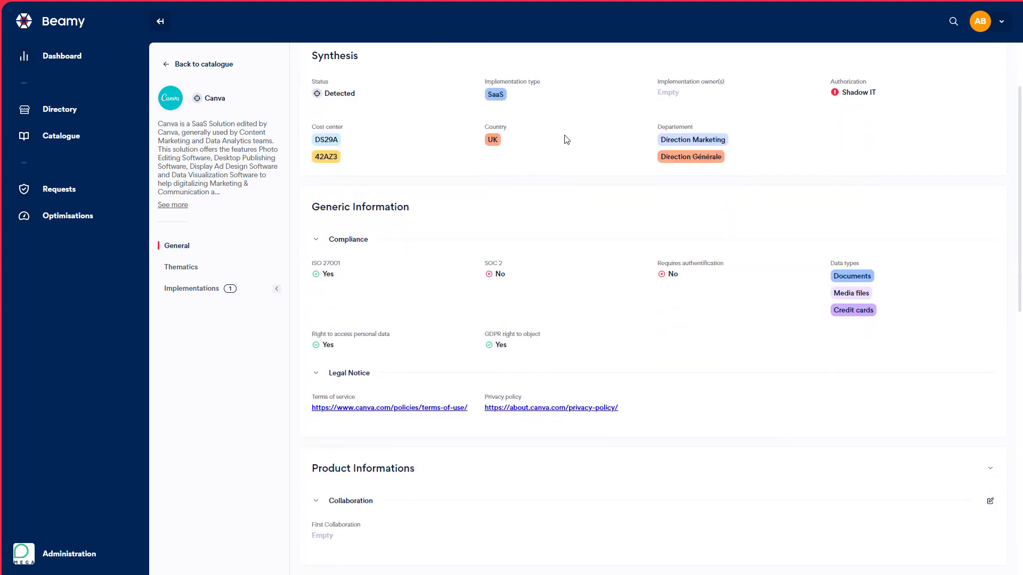
pyautogui.scroll(-4, 566, 139)
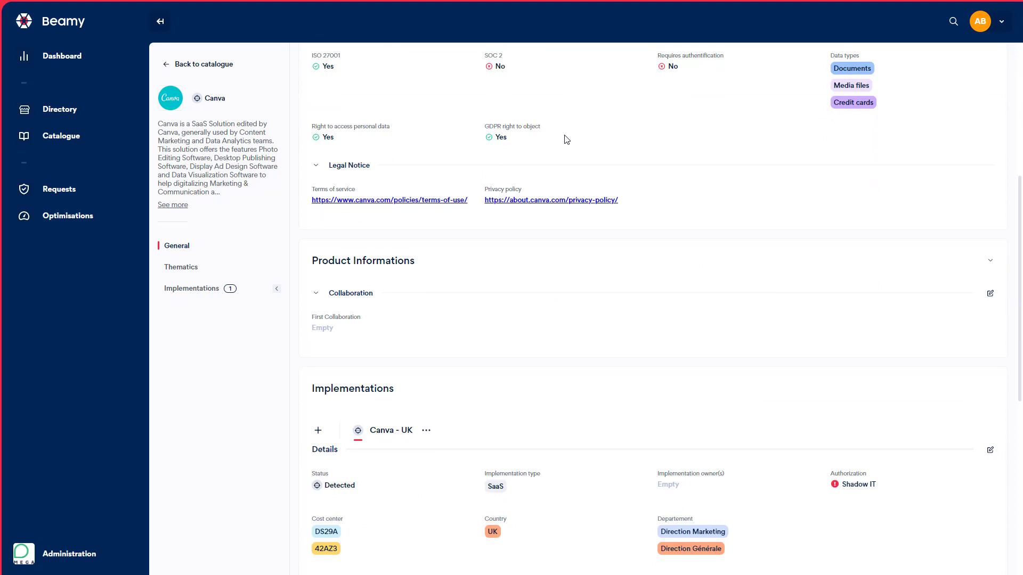
pyautogui.scroll(-3, 566, 139)
pyautogui.scroll(-4, 566, 139)
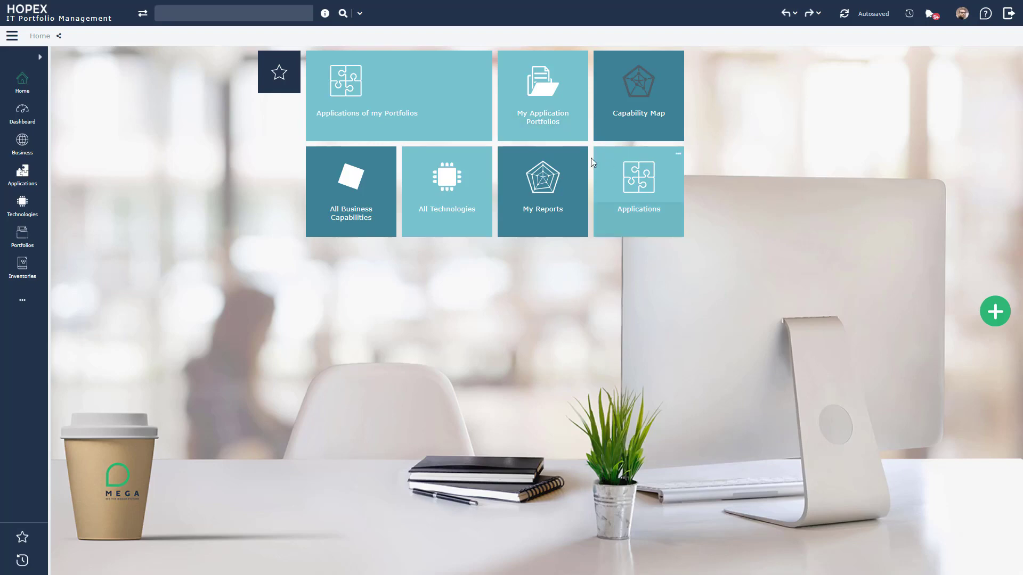
# - Open the list of all SaaS applications and check which other application lists are available
pyautogui.click(23, 176)
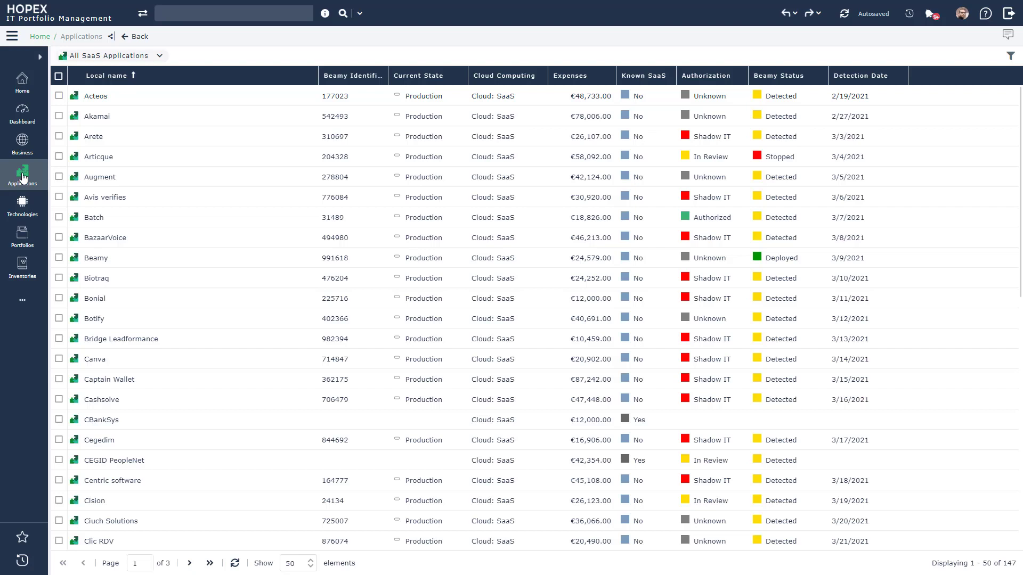
pyautogui.click(153, 59)
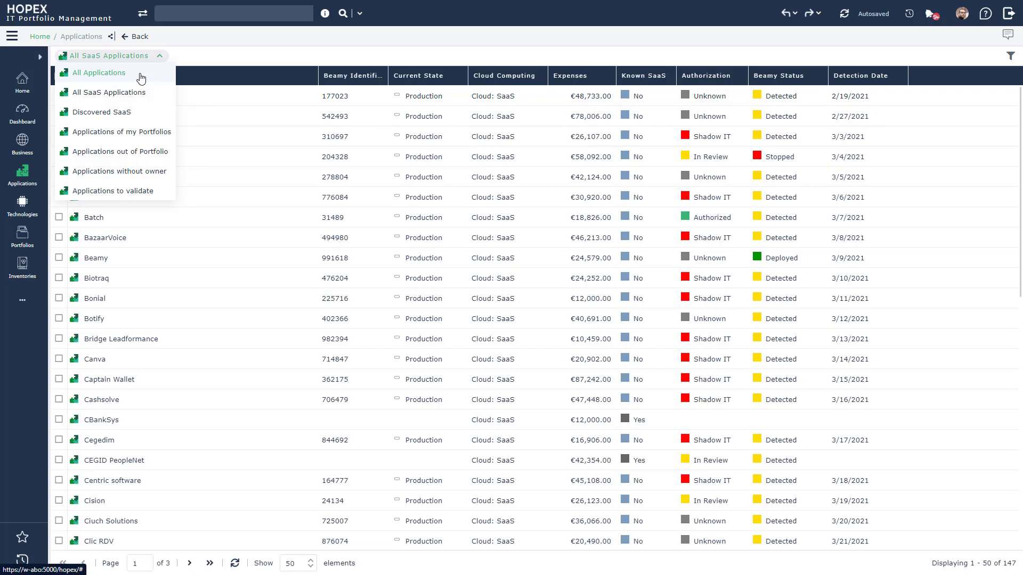
pyautogui.click(200, 58)
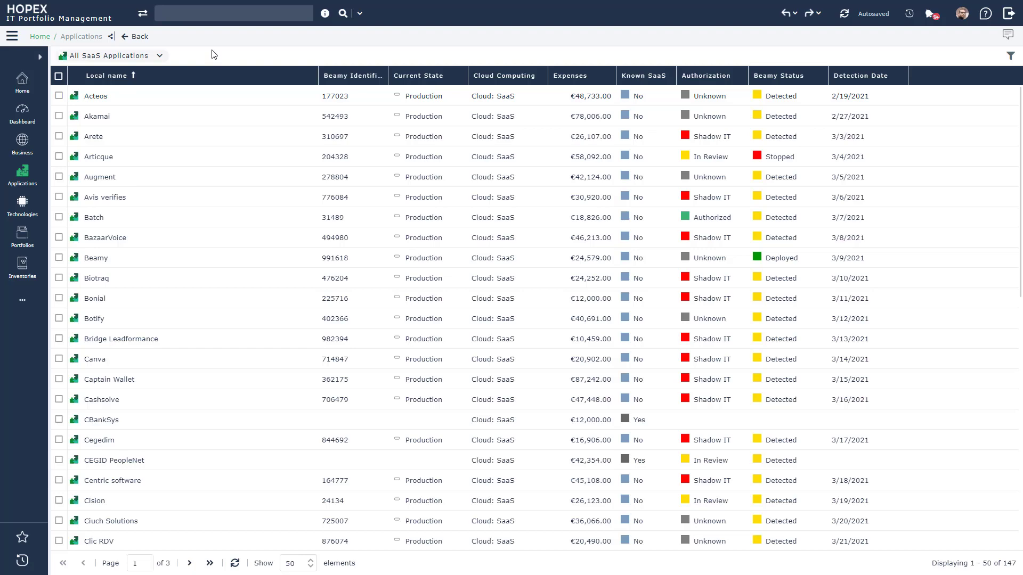
# - Select all SaaS applications in the list and generate a Breakdown (pie chart, bar chart) instant report for them
pyautogui.click(59, 76)
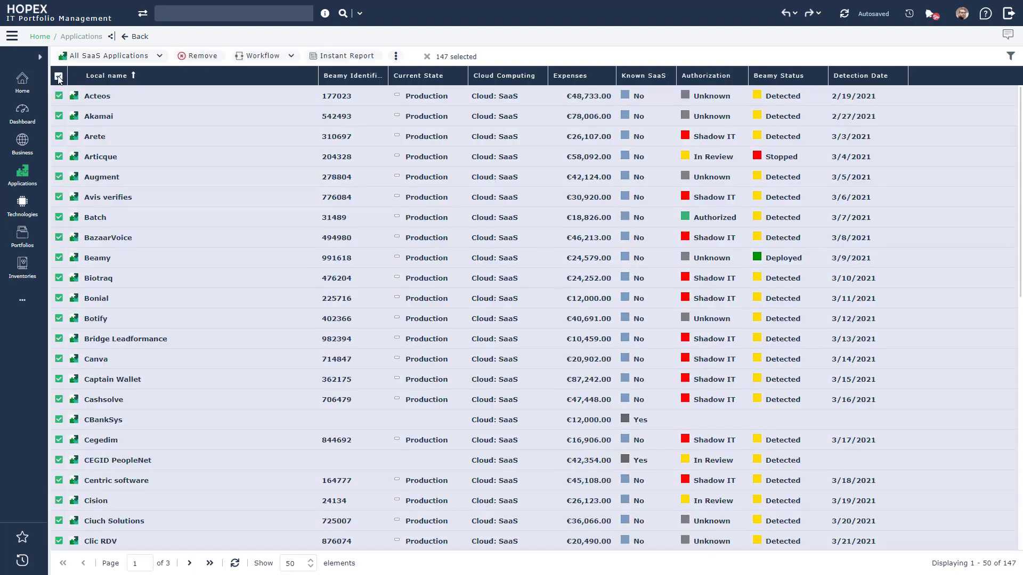
pyautogui.click(329, 57)
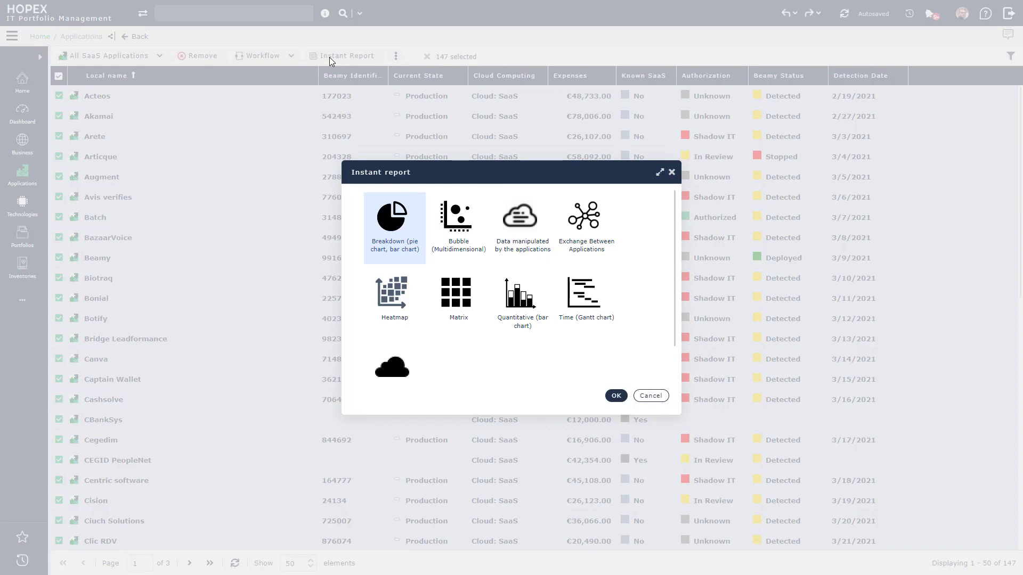
pyautogui.click(393, 229)
pyautogui.click(615, 396)
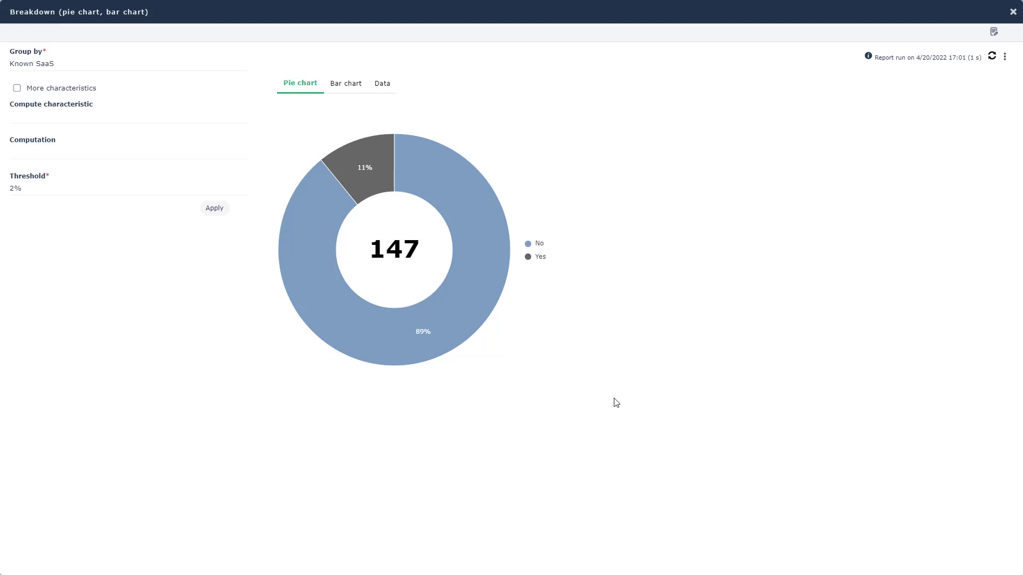
# - List the applications in the chart's Known SaaS "No" slice and generate a Breakdown instant report for all of them
pyautogui.click(473, 233)
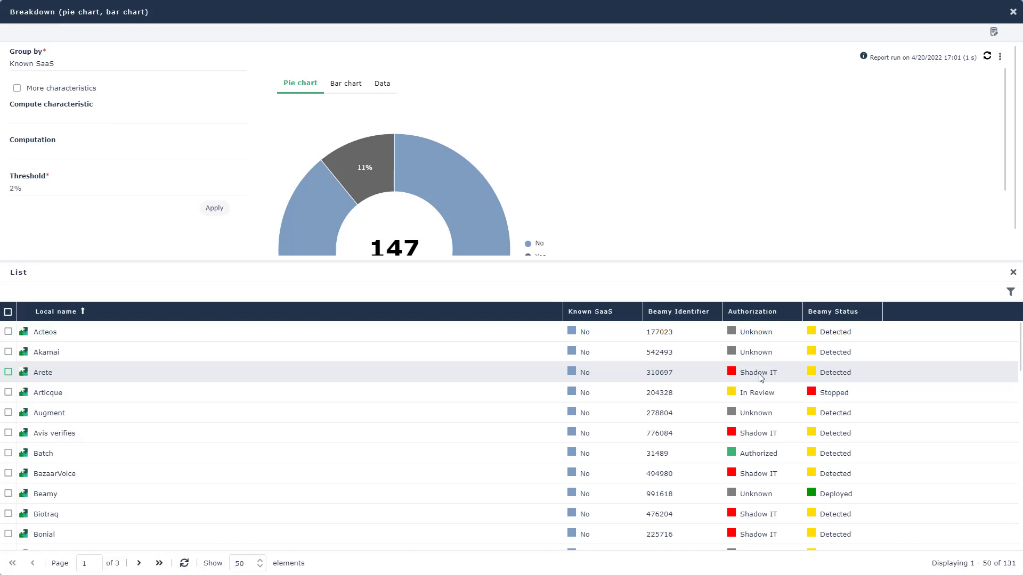
pyautogui.click(8, 313)
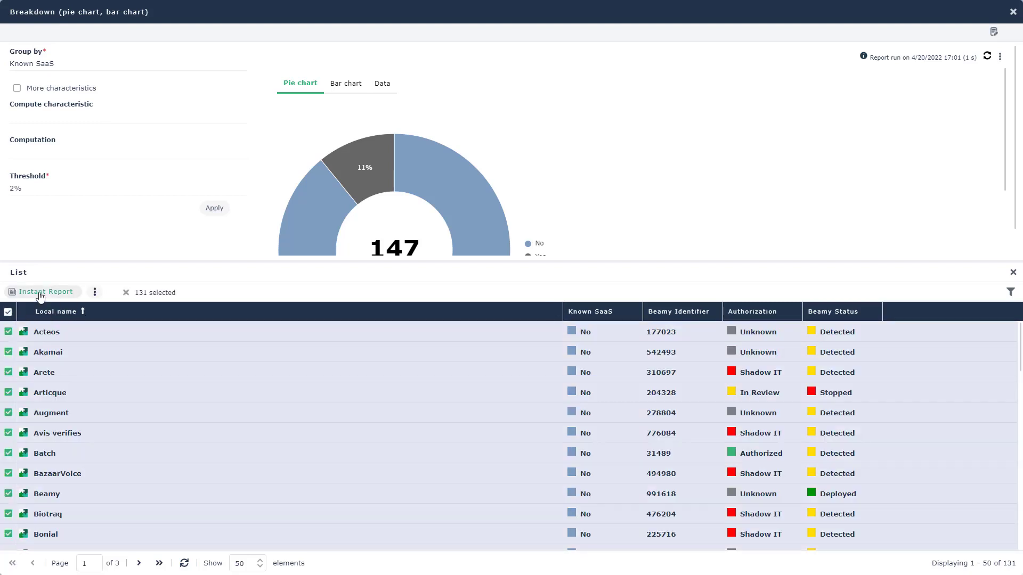
pyautogui.click(41, 292)
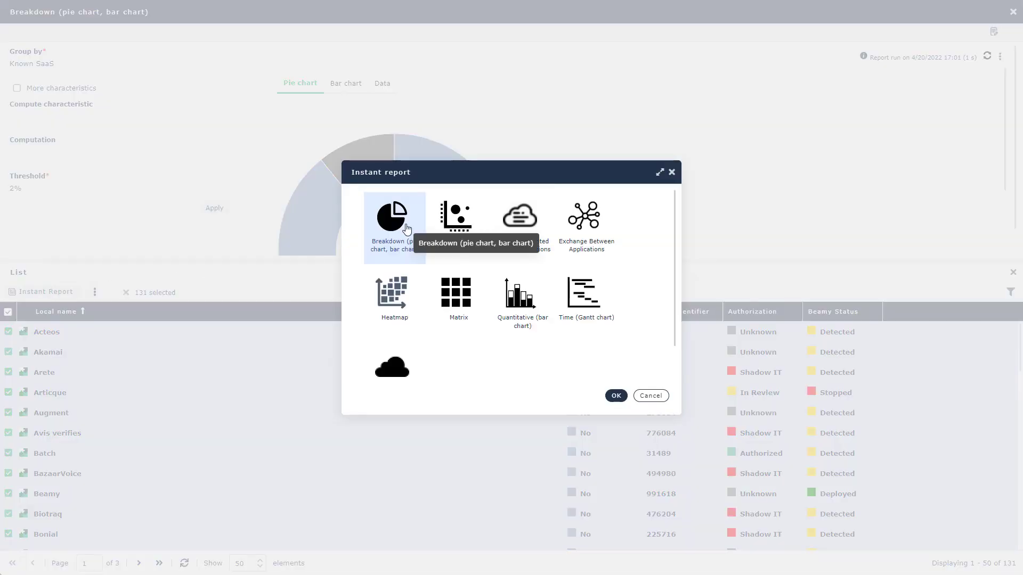
pyautogui.click(616, 396)
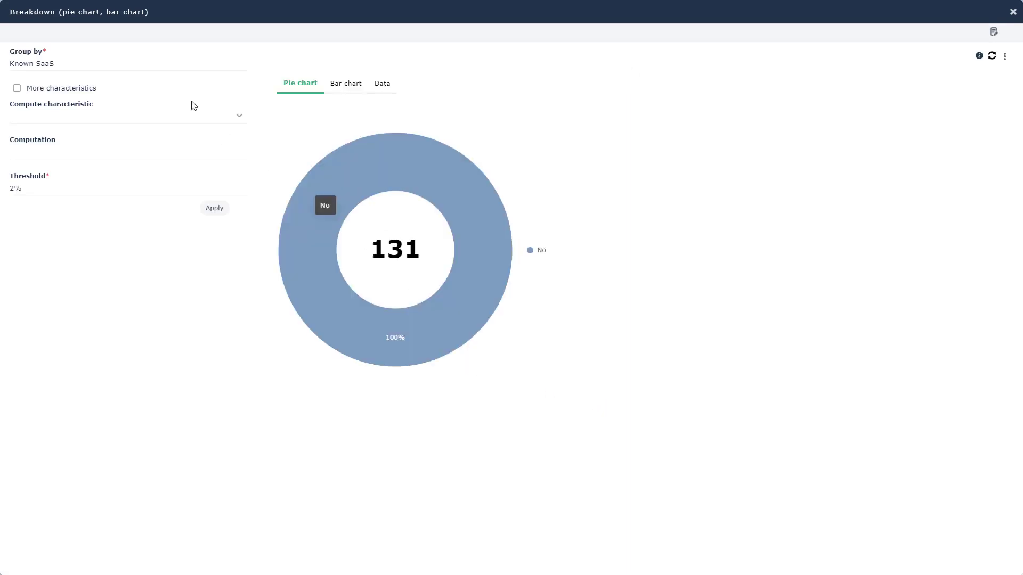
# - Group the breakdown of the not-known SaaS applications by Authorization, and close the breakdown reports
pyautogui.click(239, 65)
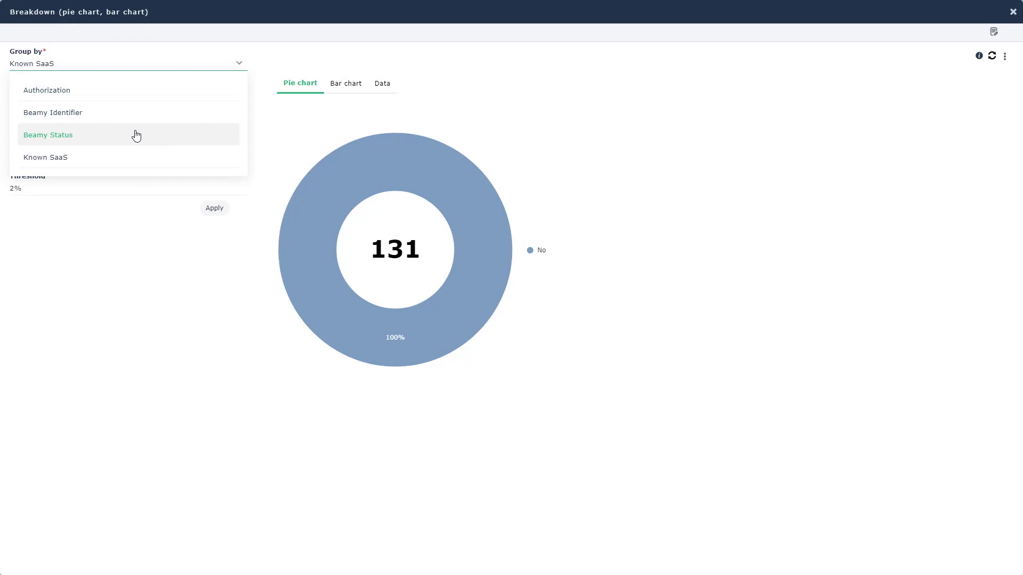
pyautogui.click(144, 97)
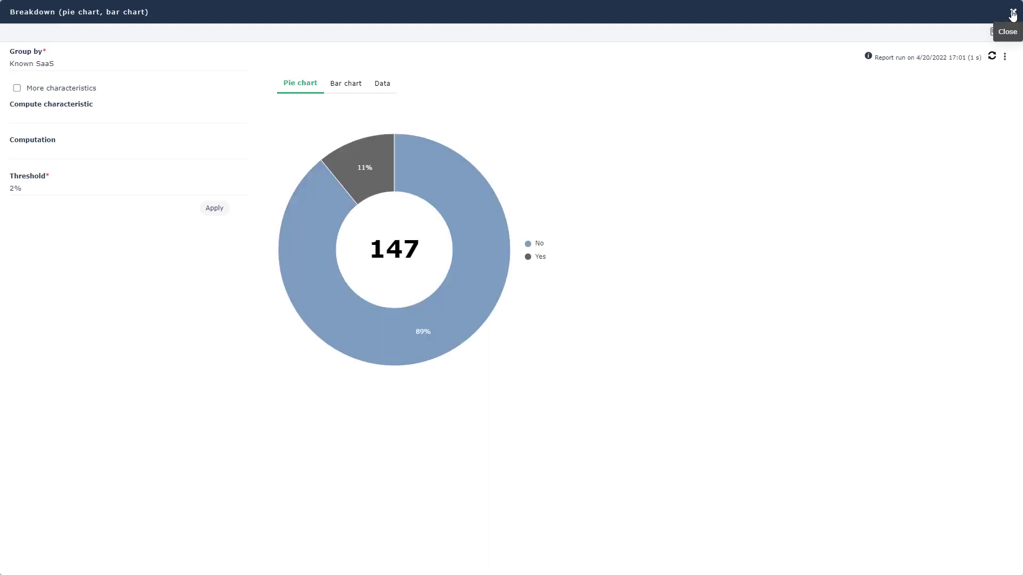
pyautogui.click(1013, 15)
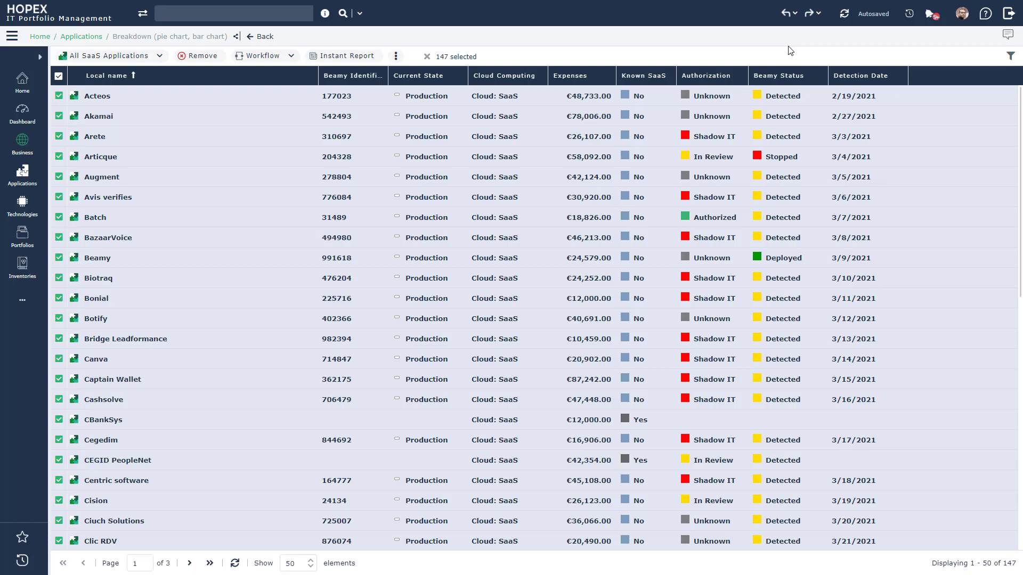
# - Open the report named Capability Map from the business capability map breakdown reports
pyautogui.moveTo(29, 153)
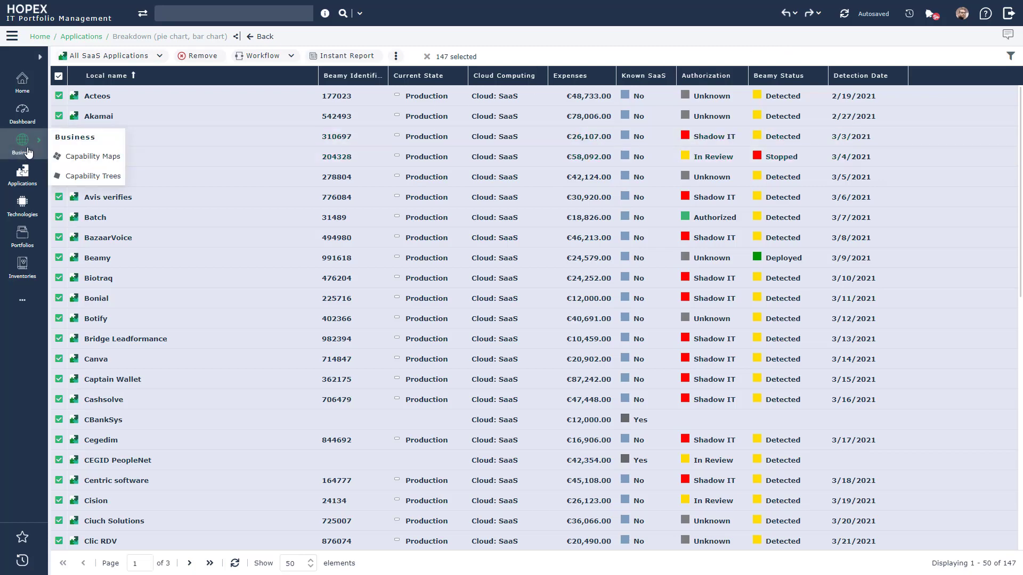
pyautogui.click(69, 157)
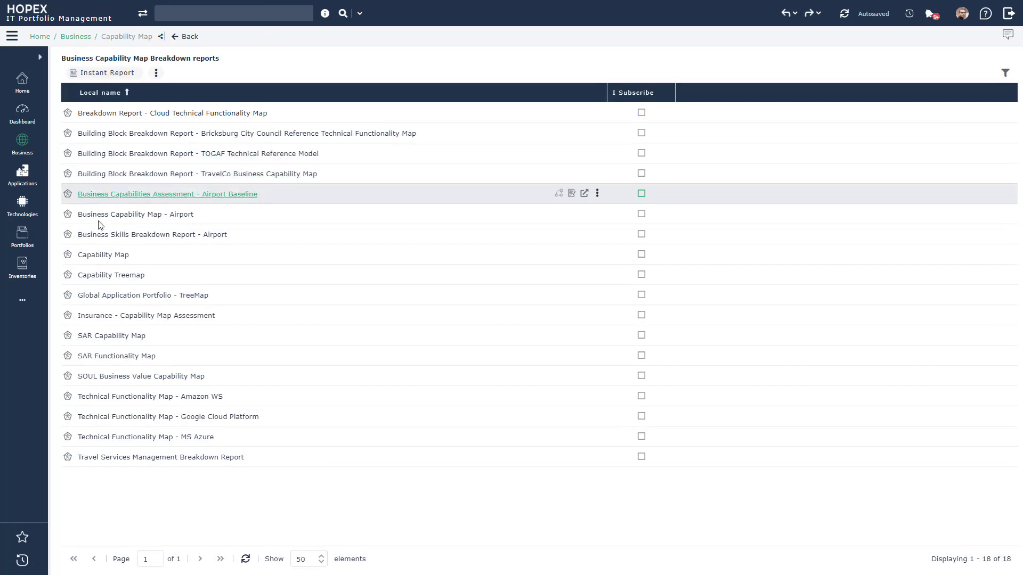
pyautogui.click(102, 256)
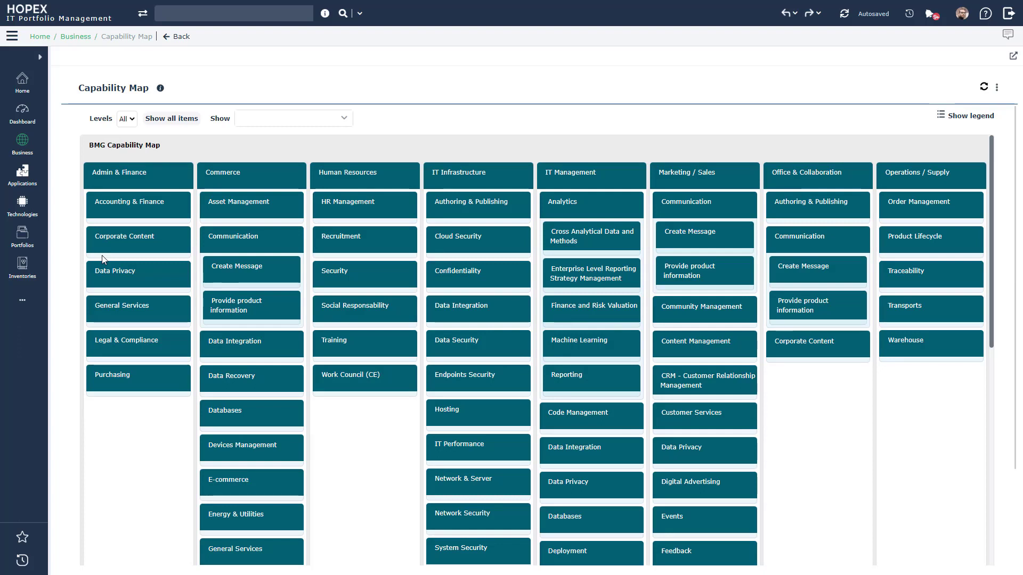
# - Check the level options of the BMG Capability Map and show items of type Application on it
pyautogui.click(133, 119)
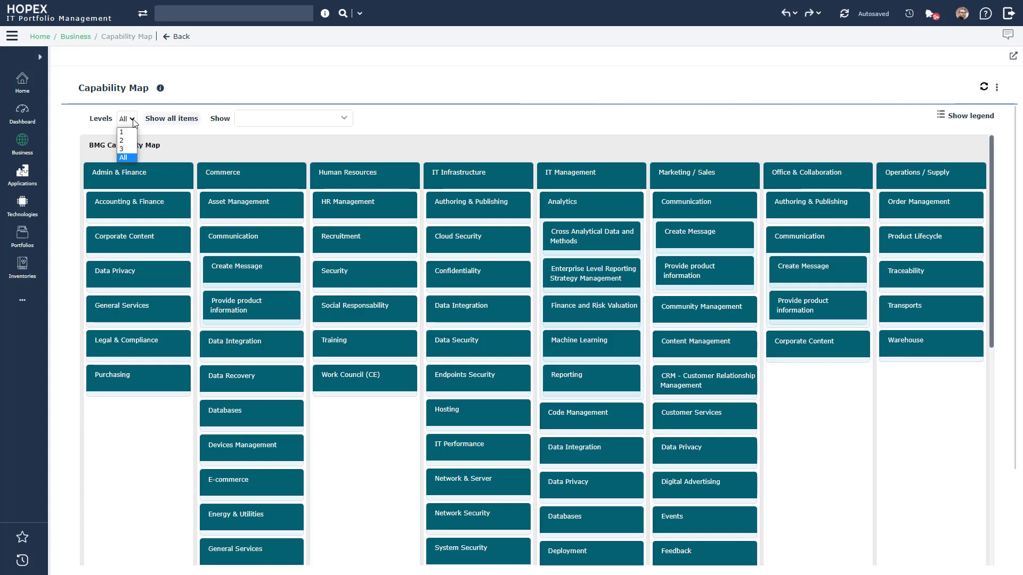
pyautogui.click(210, 140)
pyautogui.click(344, 119)
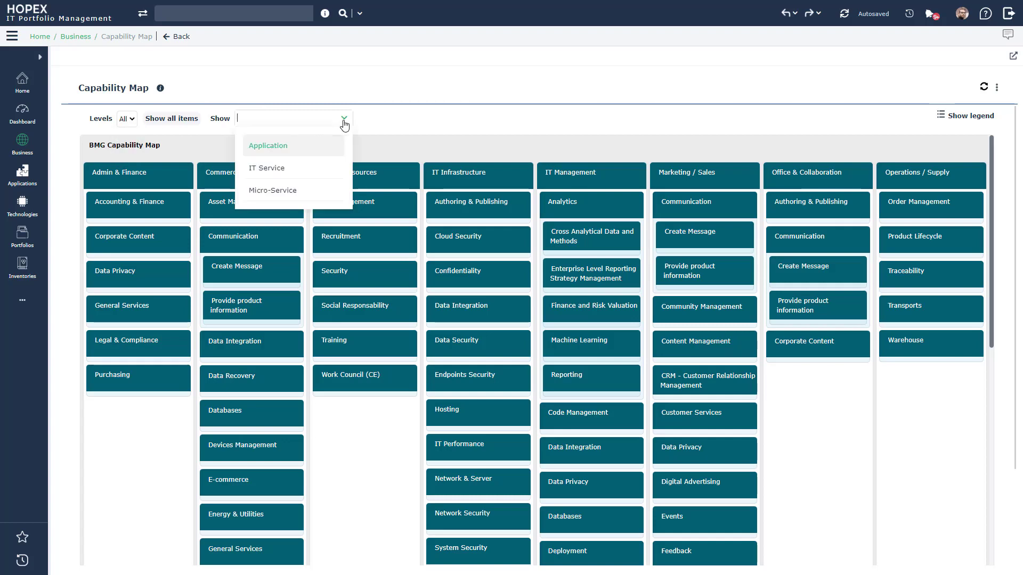
pyautogui.click(313, 144)
pyautogui.click(498, 115)
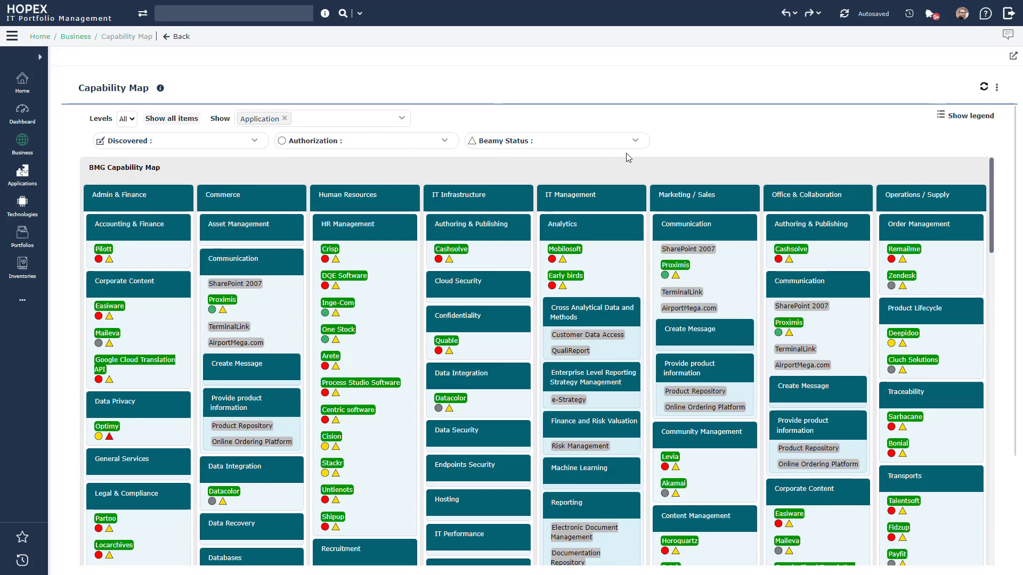
# - With the legend displayed, filter the capability map to Discovered "Yes" and Authorization "Shadow IT", and hide the legend
pyautogui.click(950, 121)
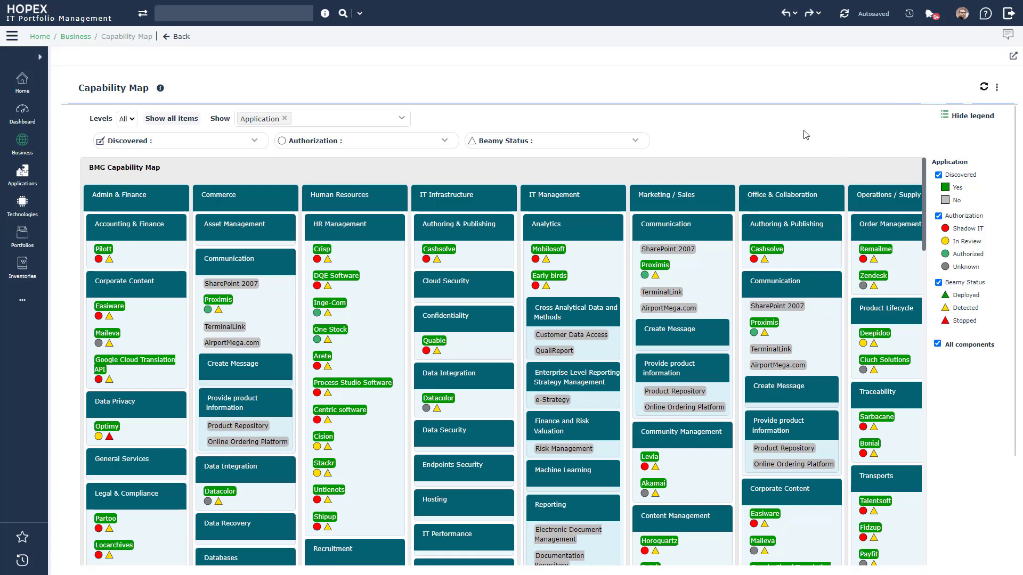
pyautogui.click(254, 145)
pyautogui.click(218, 169)
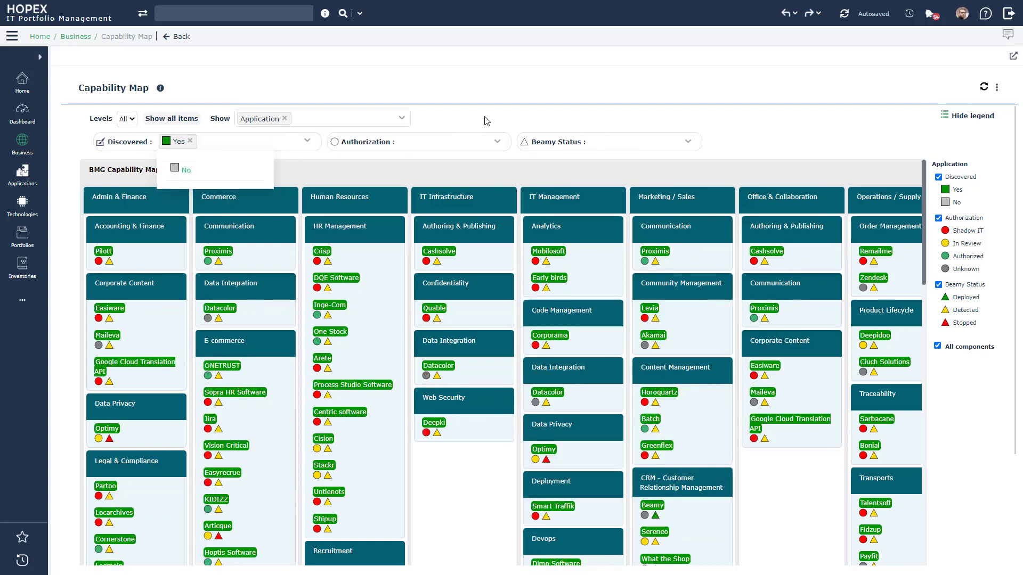
pyautogui.click(499, 143)
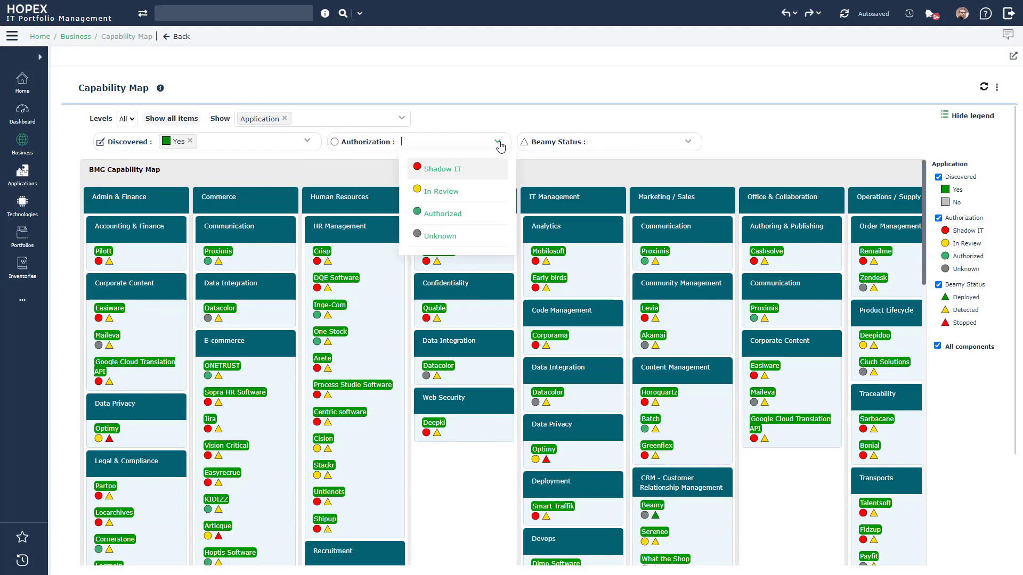
pyautogui.click(467, 175)
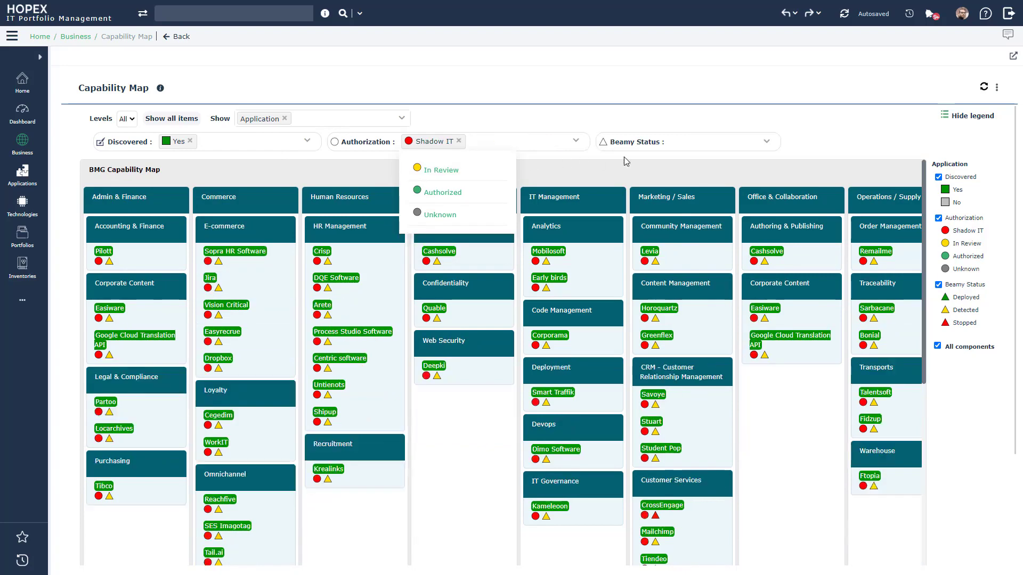
pyautogui.click(948, 117)
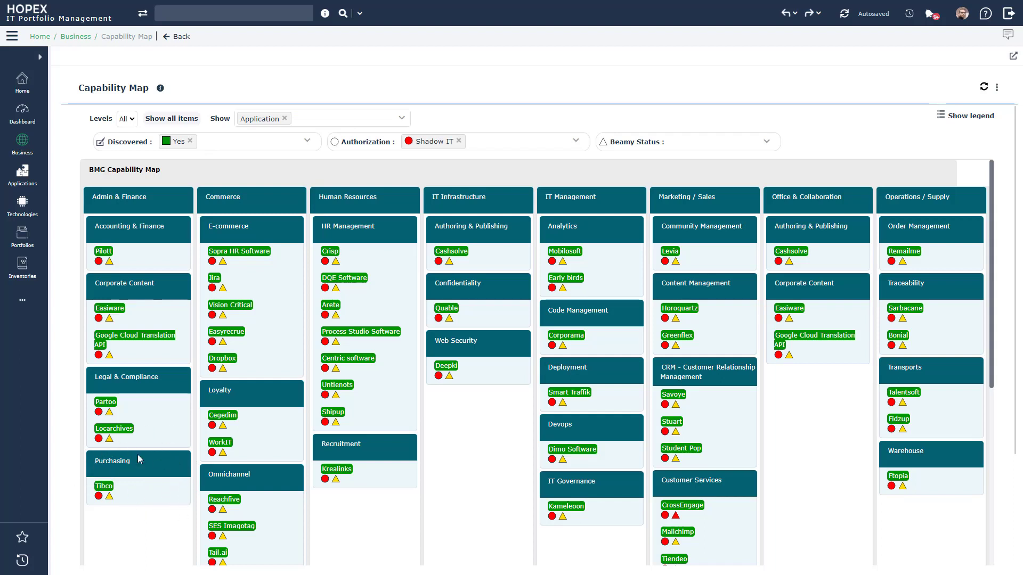
# - Clear the Discovered and Authorization filters and open the Purchasing capability under Admin & Finance
pyautogui.click(190, 141)
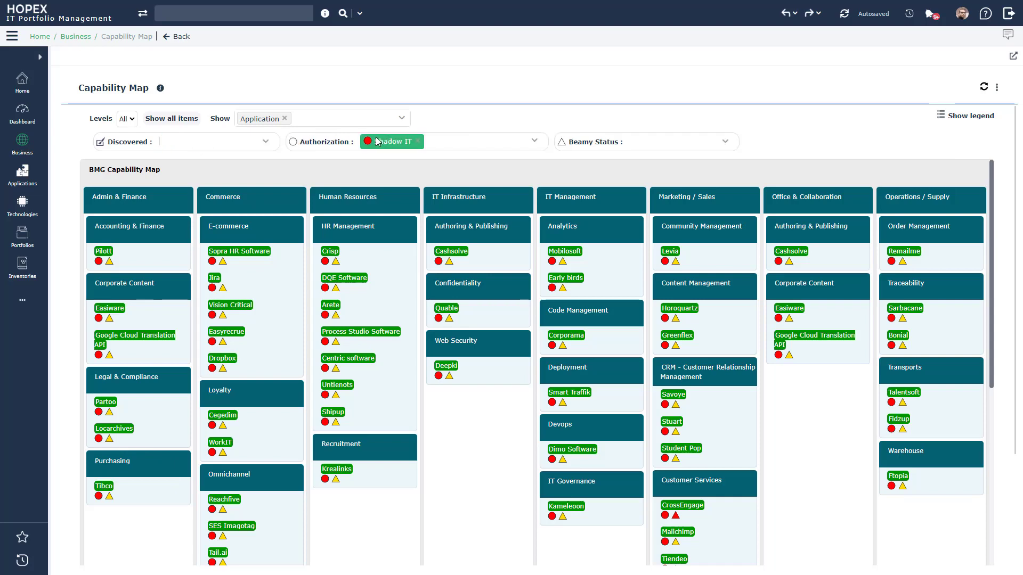
pyautogui.click(417, 141)
pyautogui.scroll(-5, 161, 295)
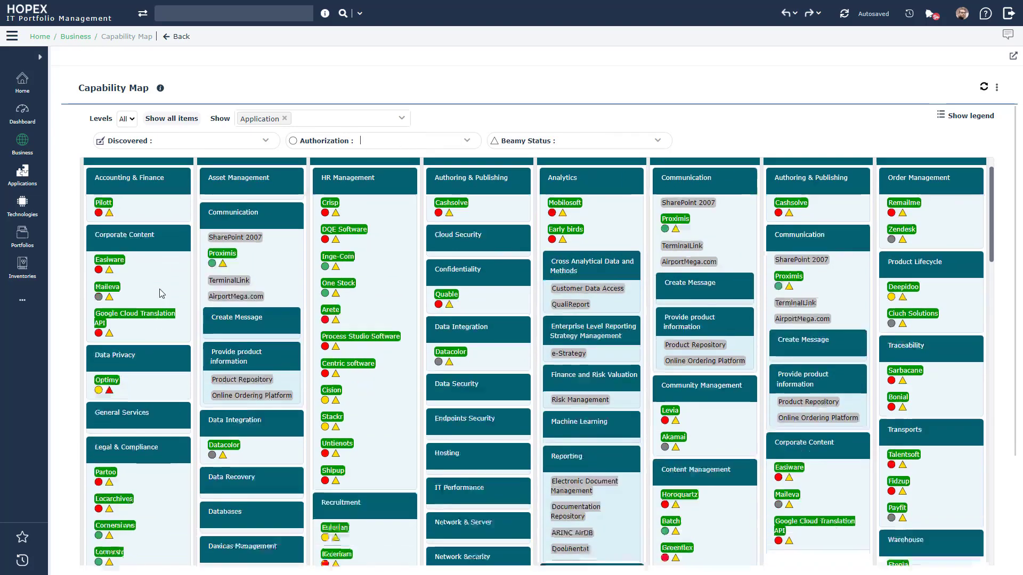
pyautogui.scroll(-3, 161, 294)
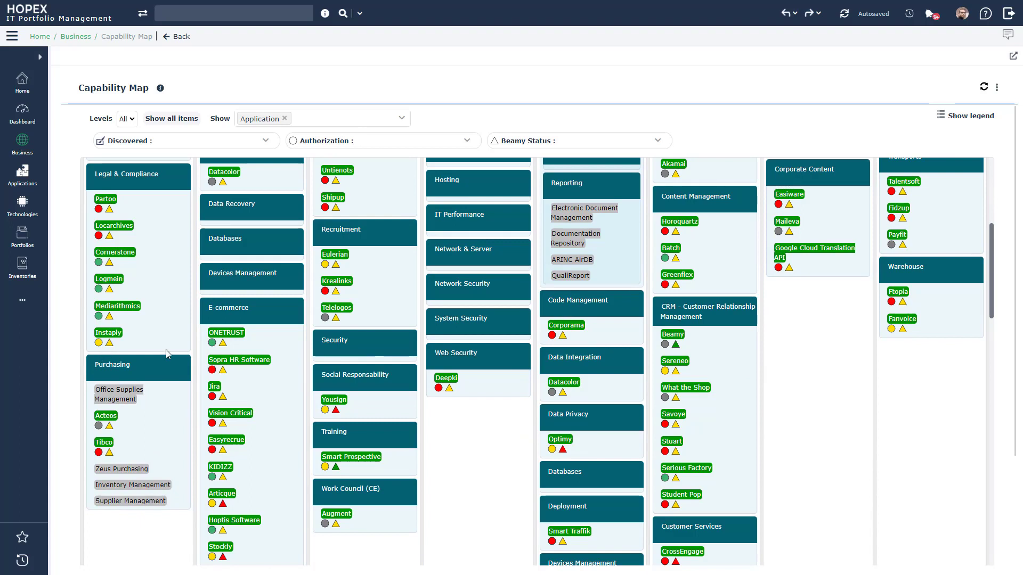
pyautogui.scroll(-2, 251, 330)
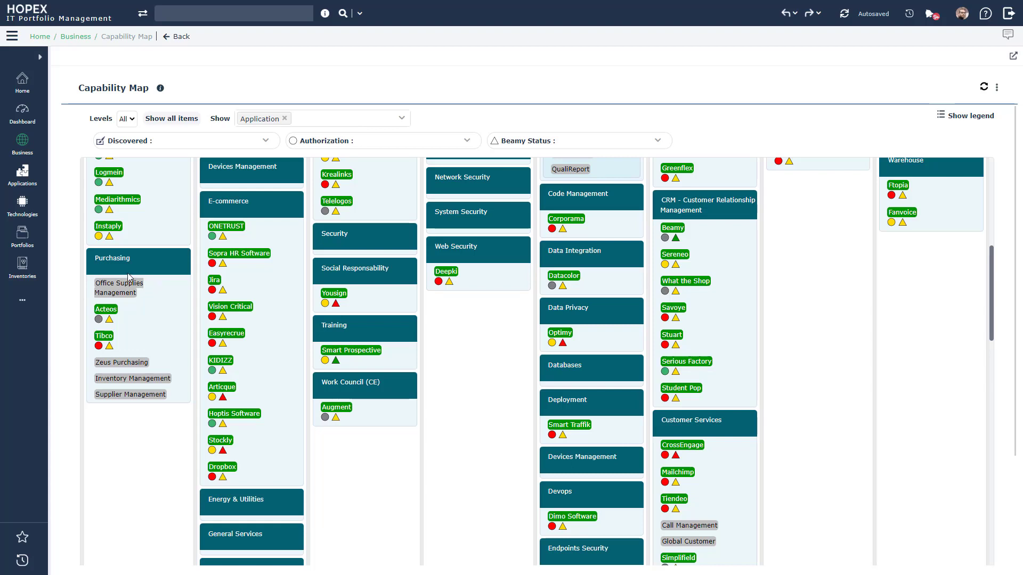
pyautogui.click(116, 262)
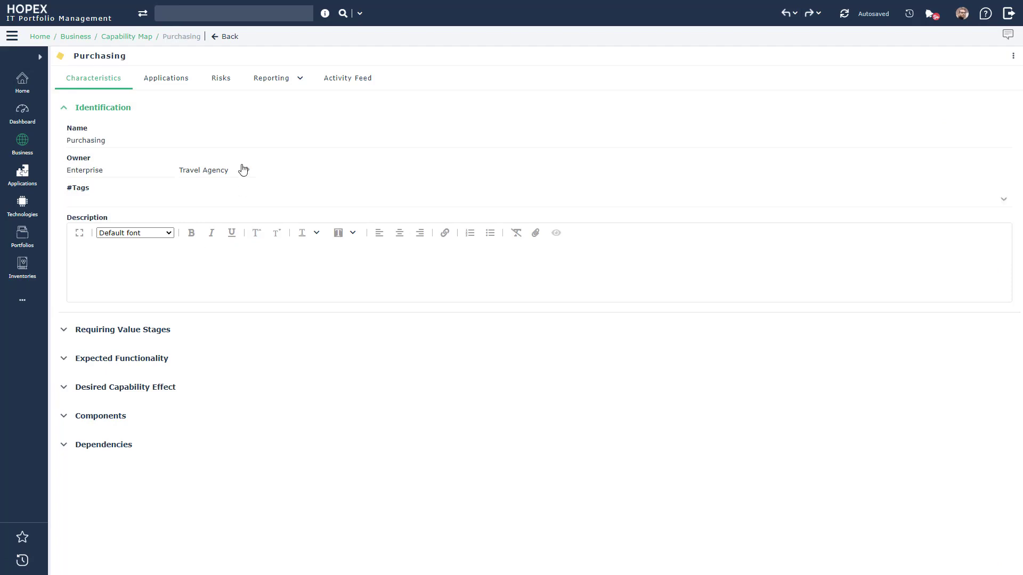
# - List the applications of the Purchasing capability and generate a Time (Gantt chart) instant report for all of them
pyautogui.click(176, 88)
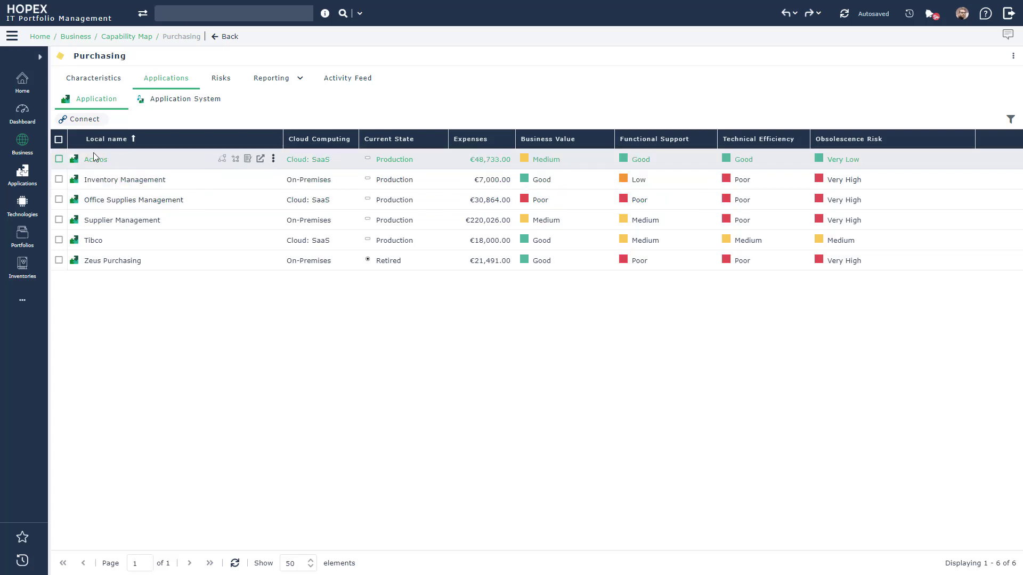
pyautogui.click(60, 141)
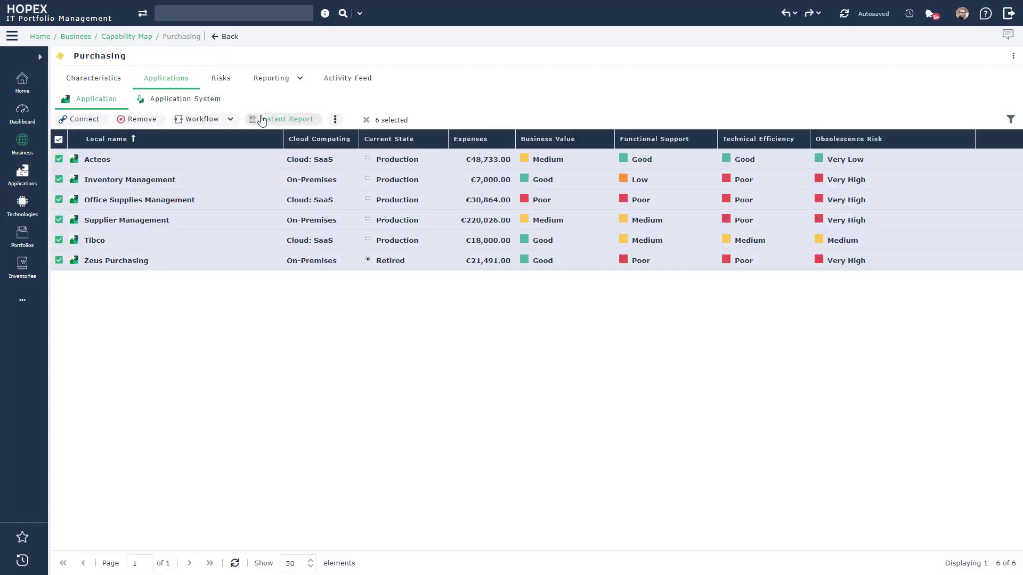
pyautogui.click(261, 120)
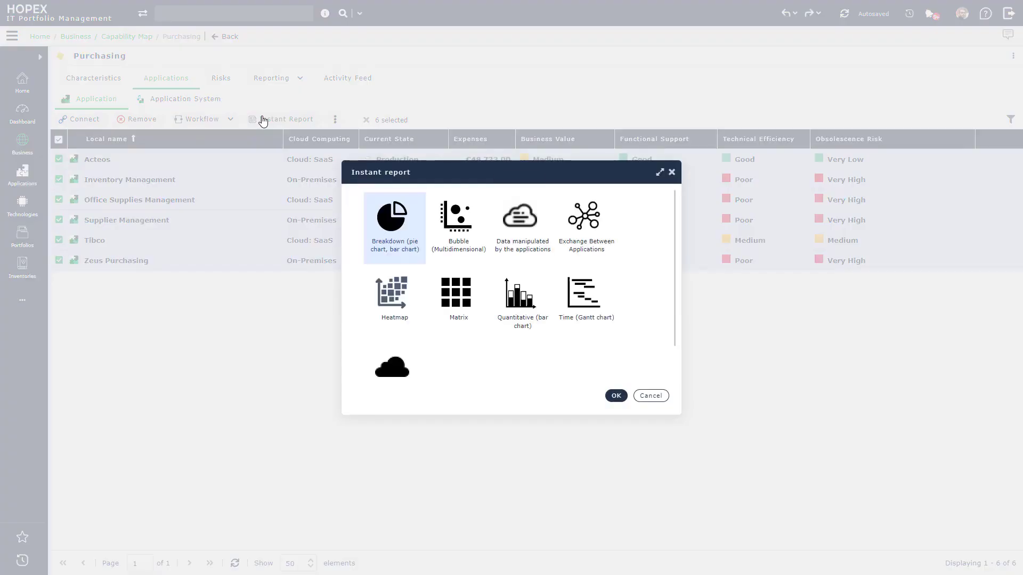
pyautogui.click(589, 306)
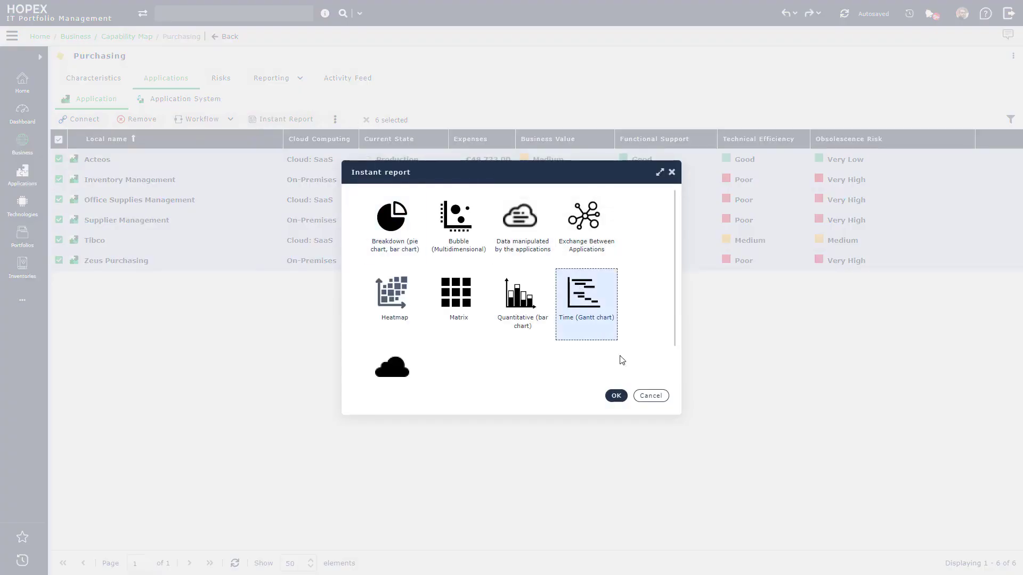
pyautogui.click(616, 396)
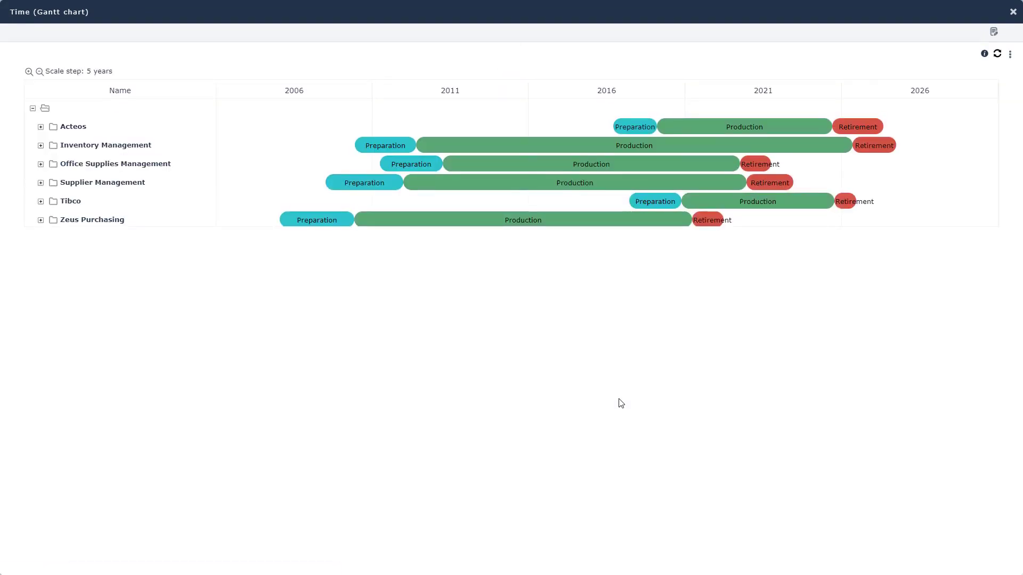
# - Examine the application lifecycles in the Gantt chart at a scale step of one year through 2030, and close the report
pyautogui.click(28, 73)
pyautogui.click(29, 73)
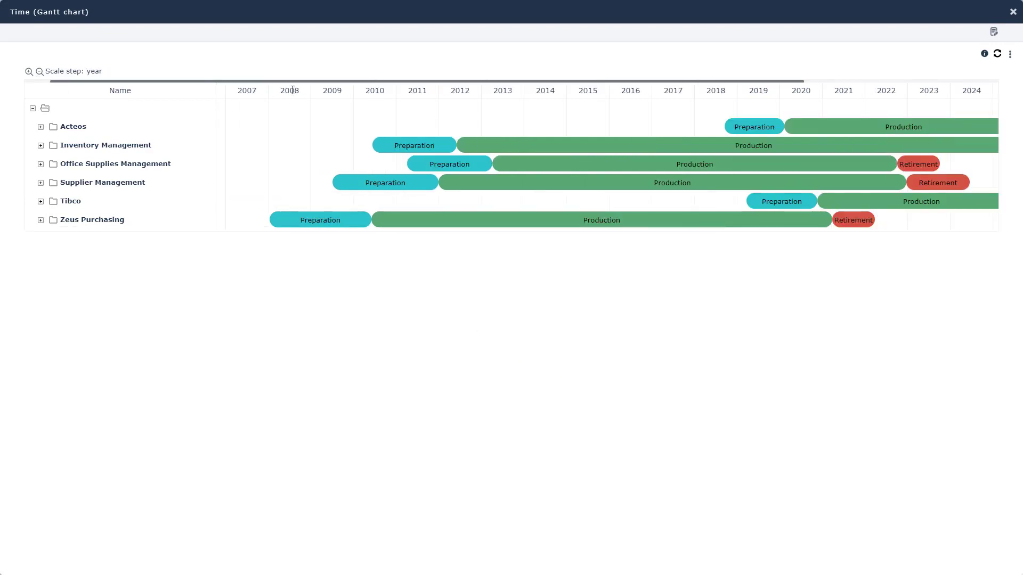
pyautogui.moveTo(326, 83); pyautogui.dragTo(583, 93)
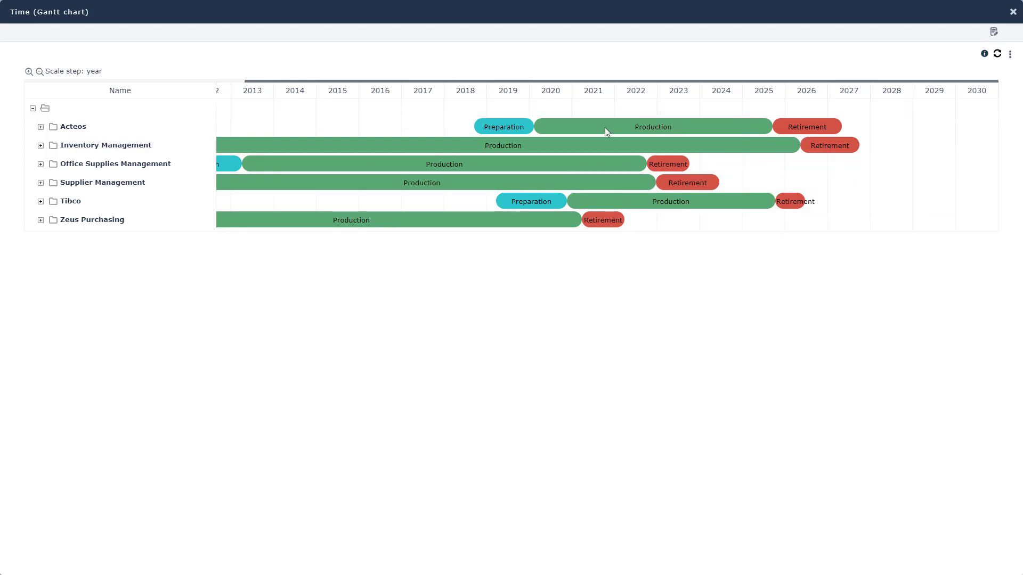
pyautogui.click(1012, 14)
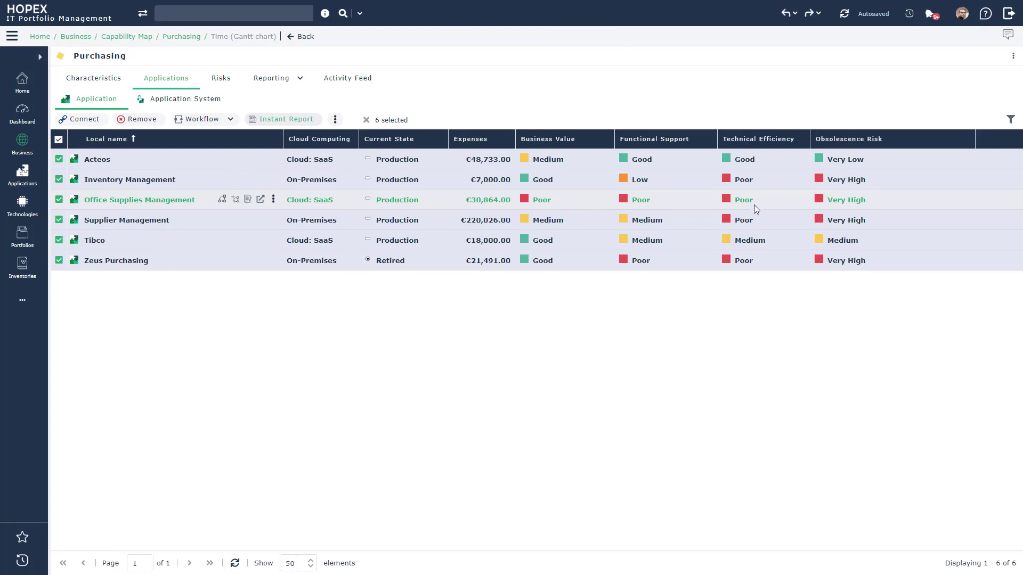
# - Open the Office Supplies Management application and collapse its Identification and Functional scope sections
pyautogui.click(136, 207)
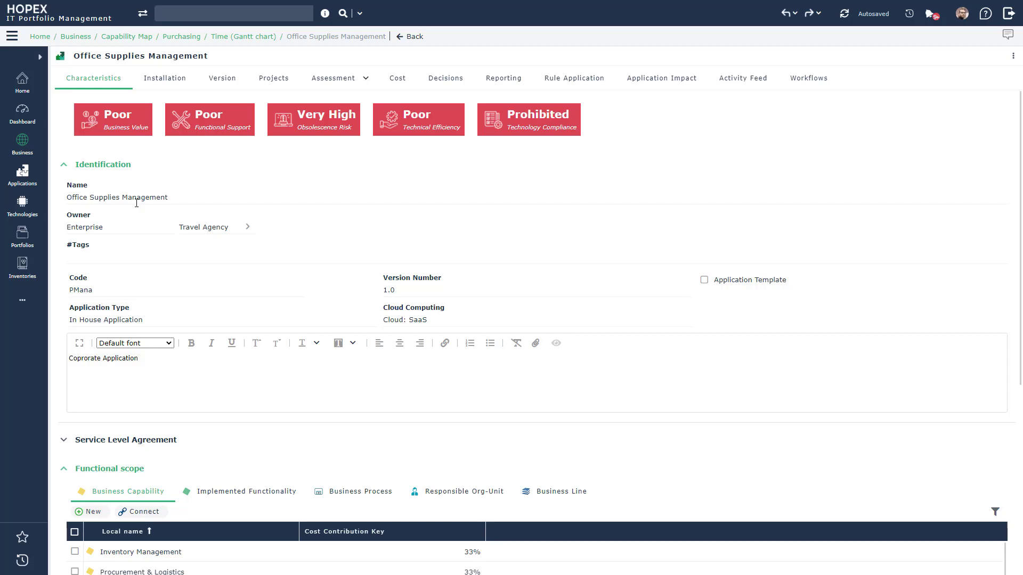
pyautogui.click(65, 167)
pyautogui.click(65, 223)
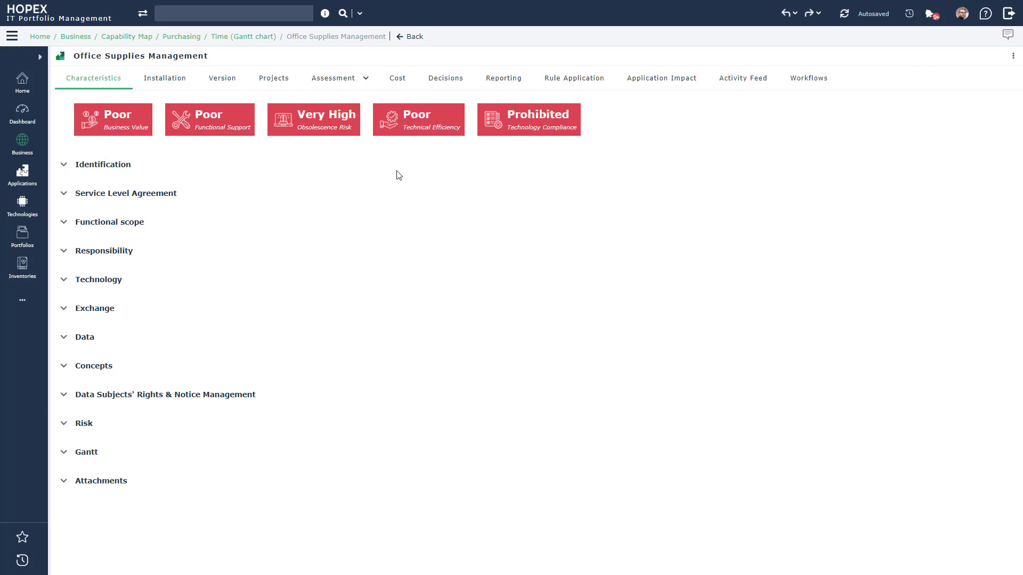
# - Open the Application Environment Graph of Office Supplies Management and spread its nodes so the Customer and Purchase flows are readable
pyautogui.click(503, 76)
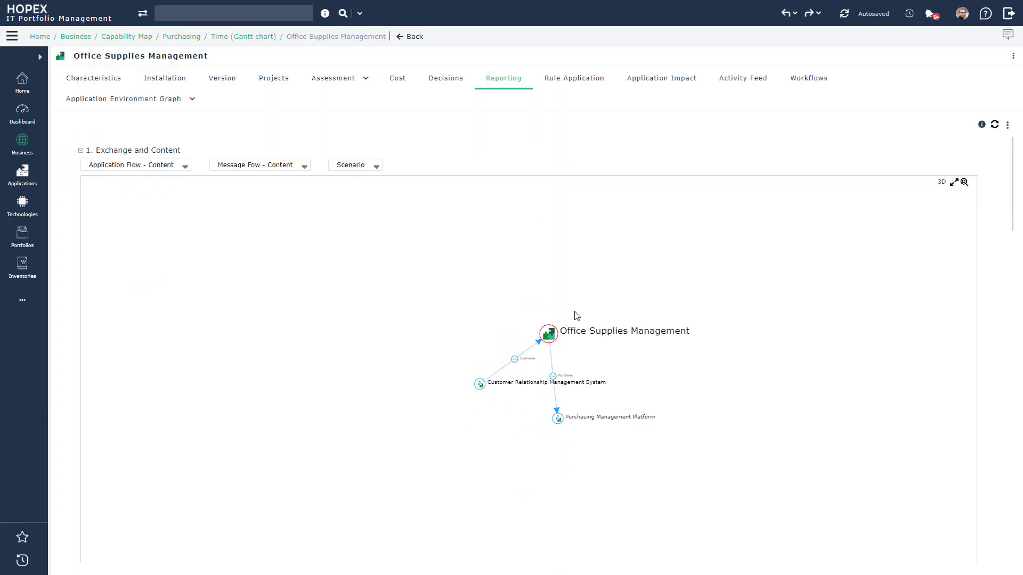
pyautogui.moveTo(549, 336); pyautogui.dragTo(516, 403)
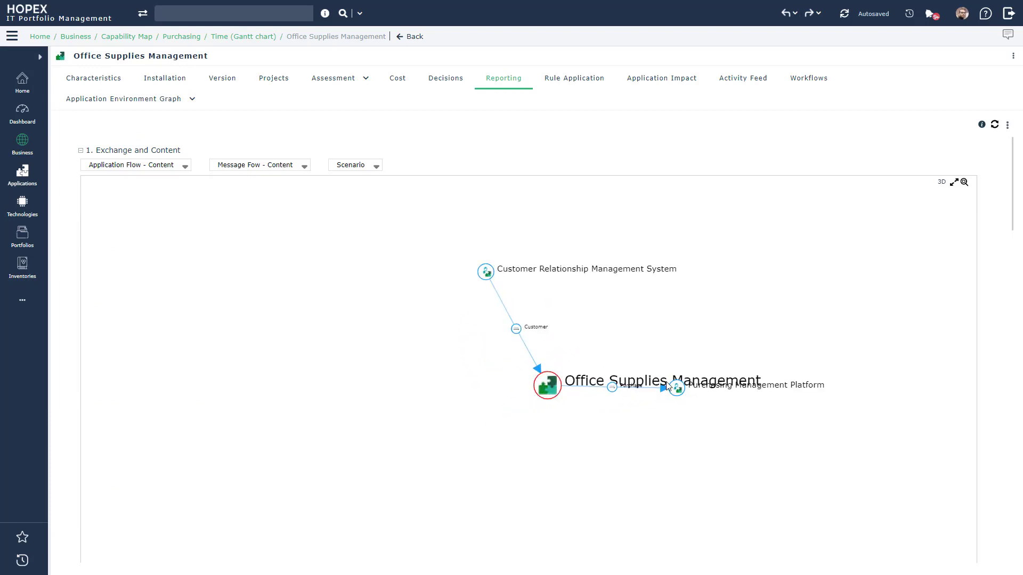
pyautogui.moveTo(670, 396); pyautogui.dragTo(650, 453)
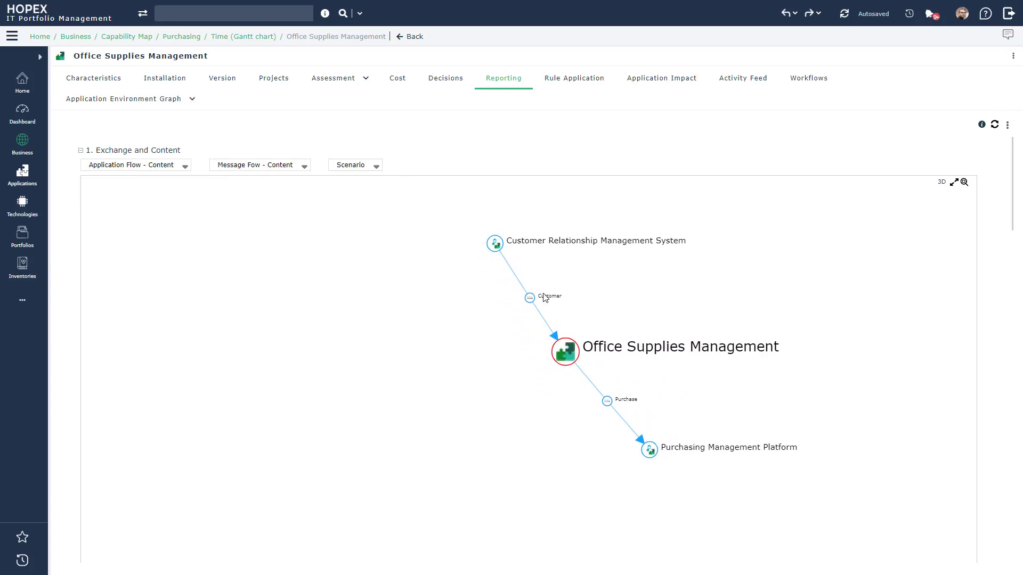
pyautogui.moveTo(528, 306)
# - Examine the application impact of Office Supplies Management through its used data, sensitive data and data quality, and open its projects
pyautogui.click(682, 86)
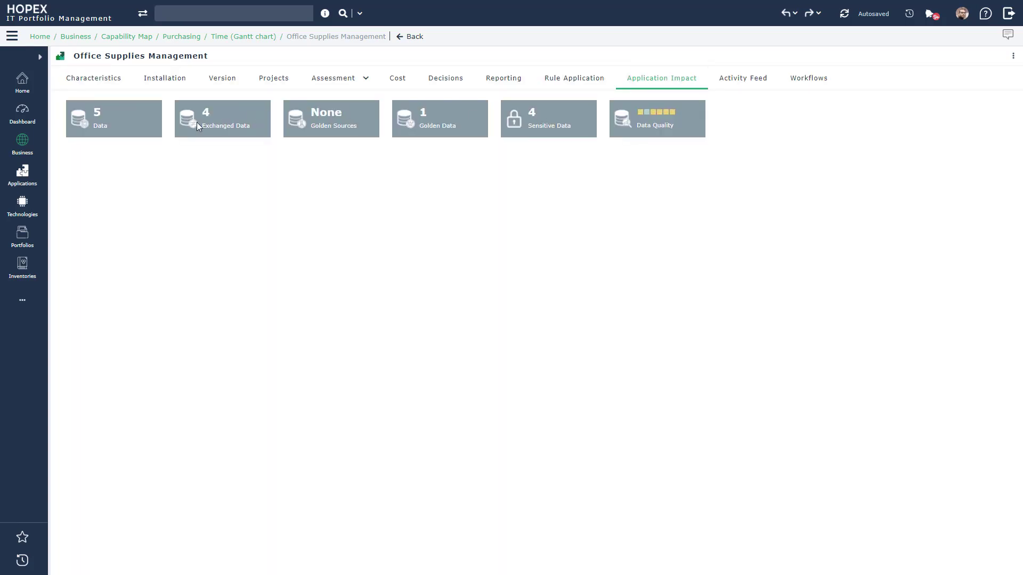
pyautogui.click(115, 125)
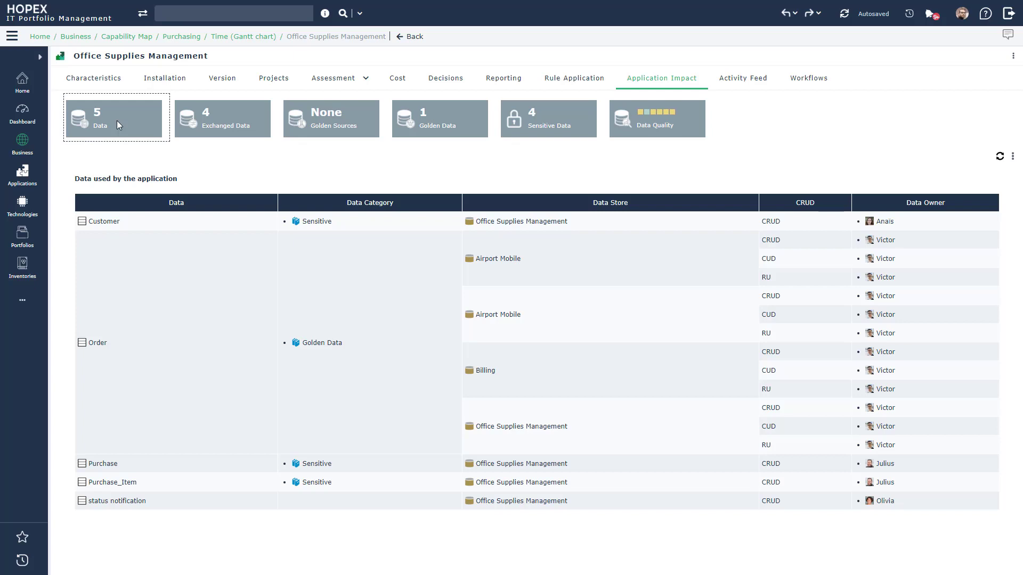
pyautogui.click(564, 123)
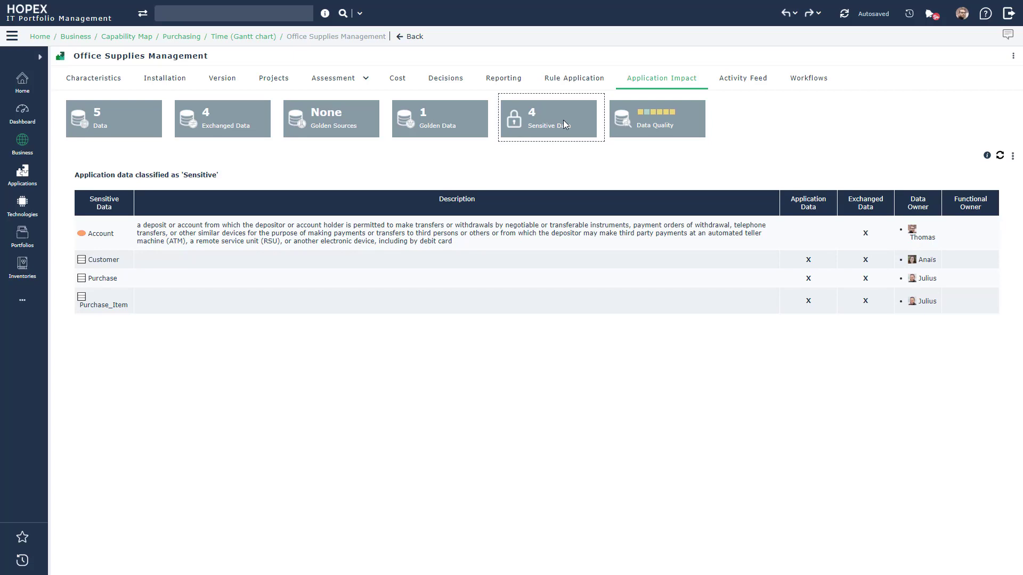
pyautogui.click(675, 120)
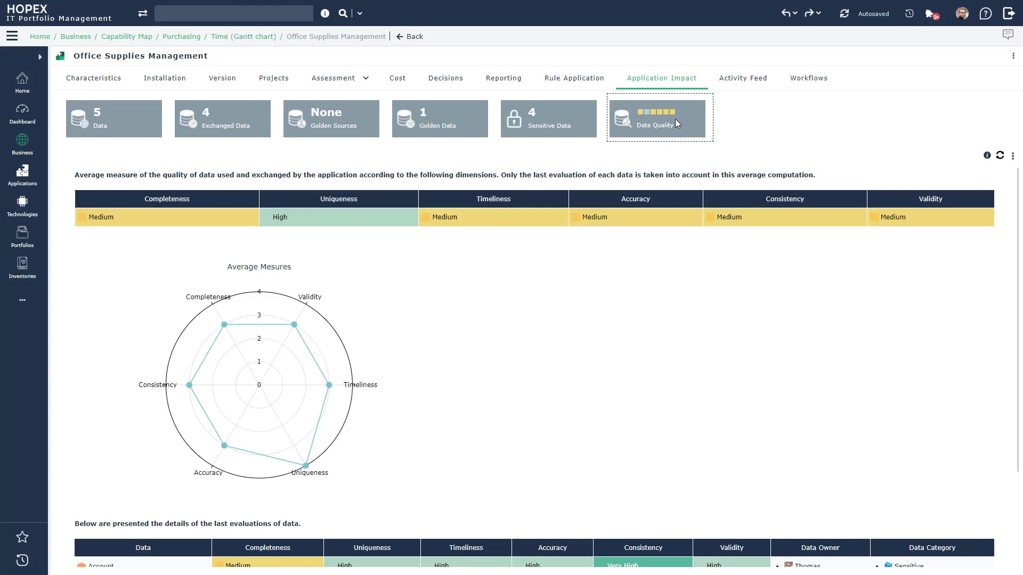
pyautogui.click(274, 80)
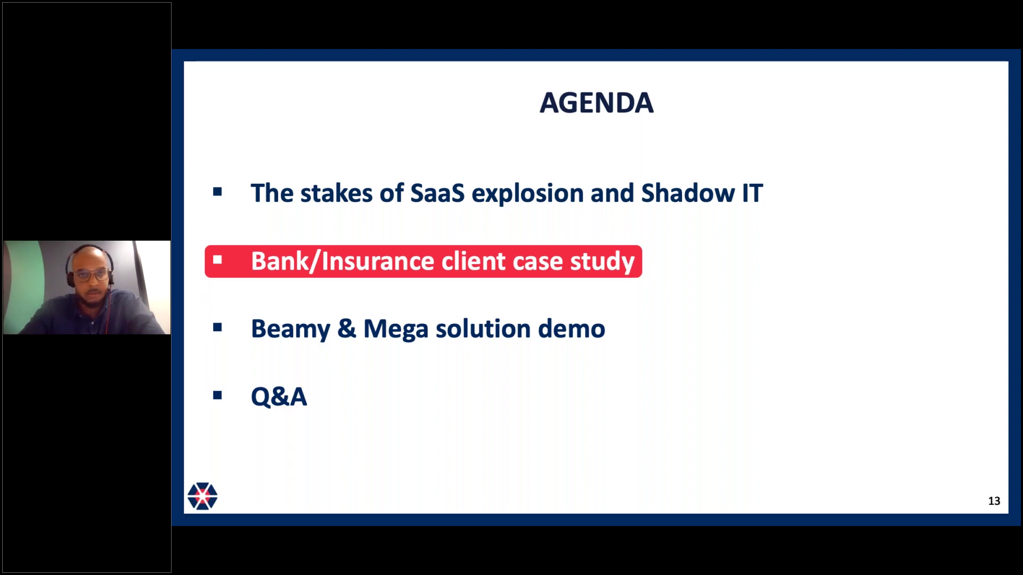
pyautogui.press('Right')
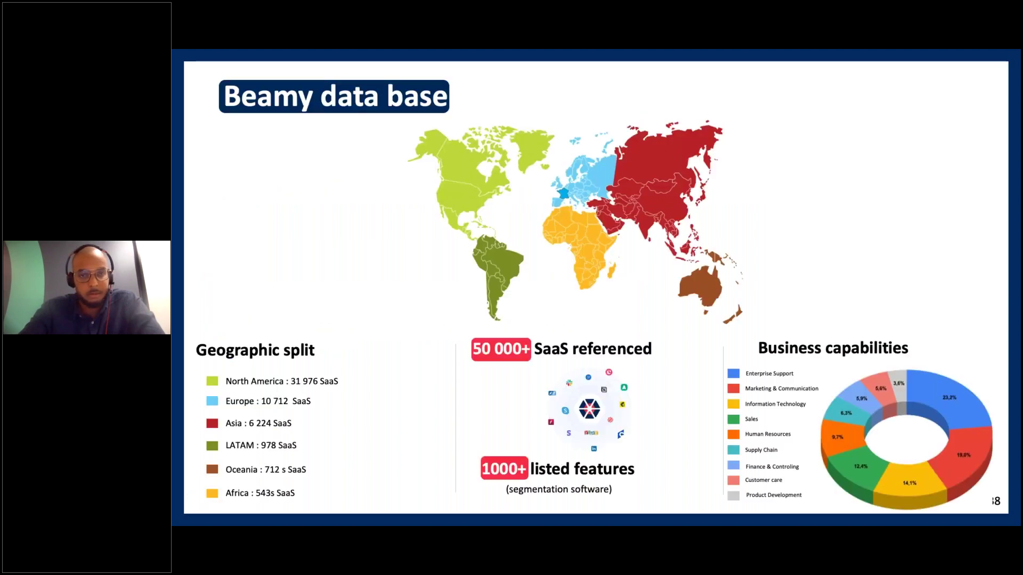